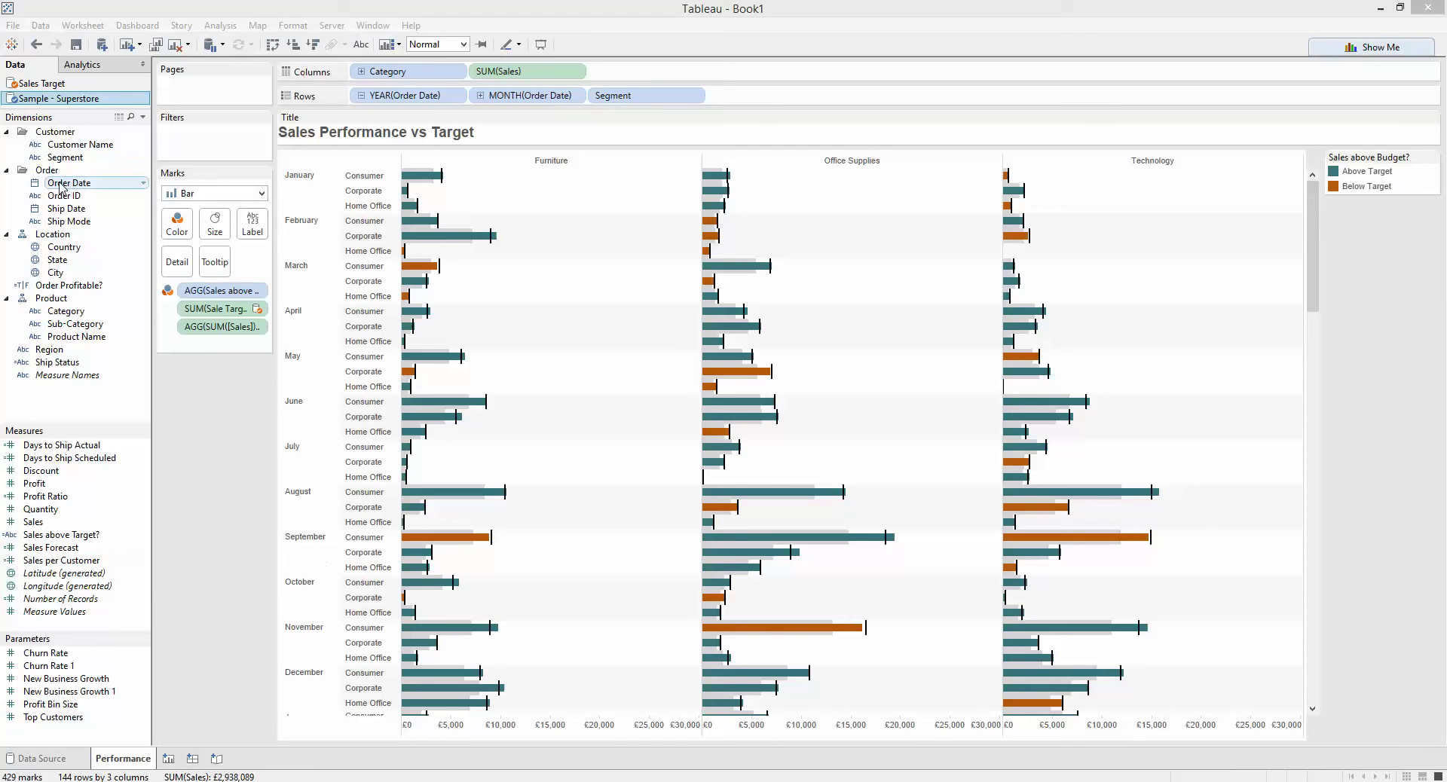
Add an Order Date filter by Years, keeping all four years
{"action": "left_click_drag", "start_coordinate": [62, 185], "coordinate": [191, 143]}
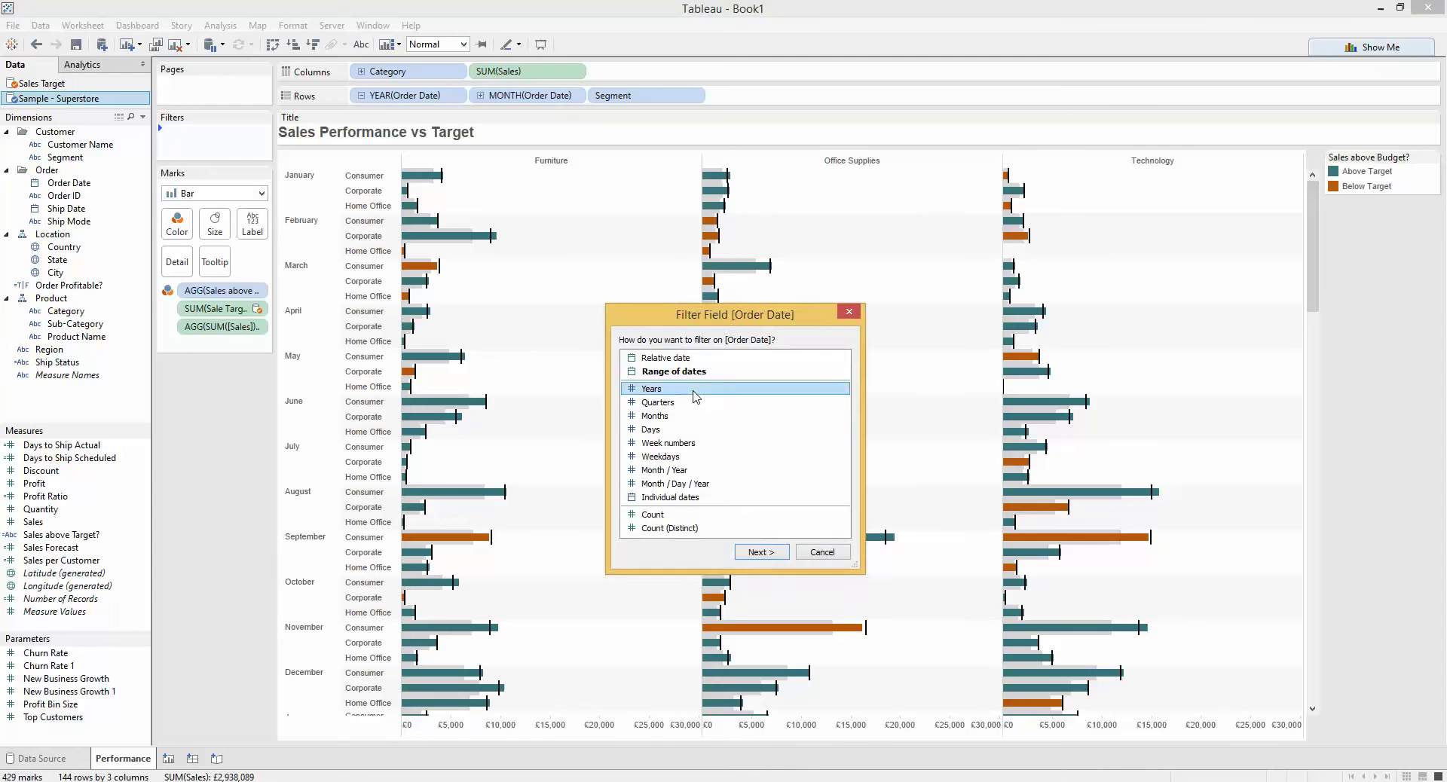
{"action": "double_click", "coordinate": [695, 389]}
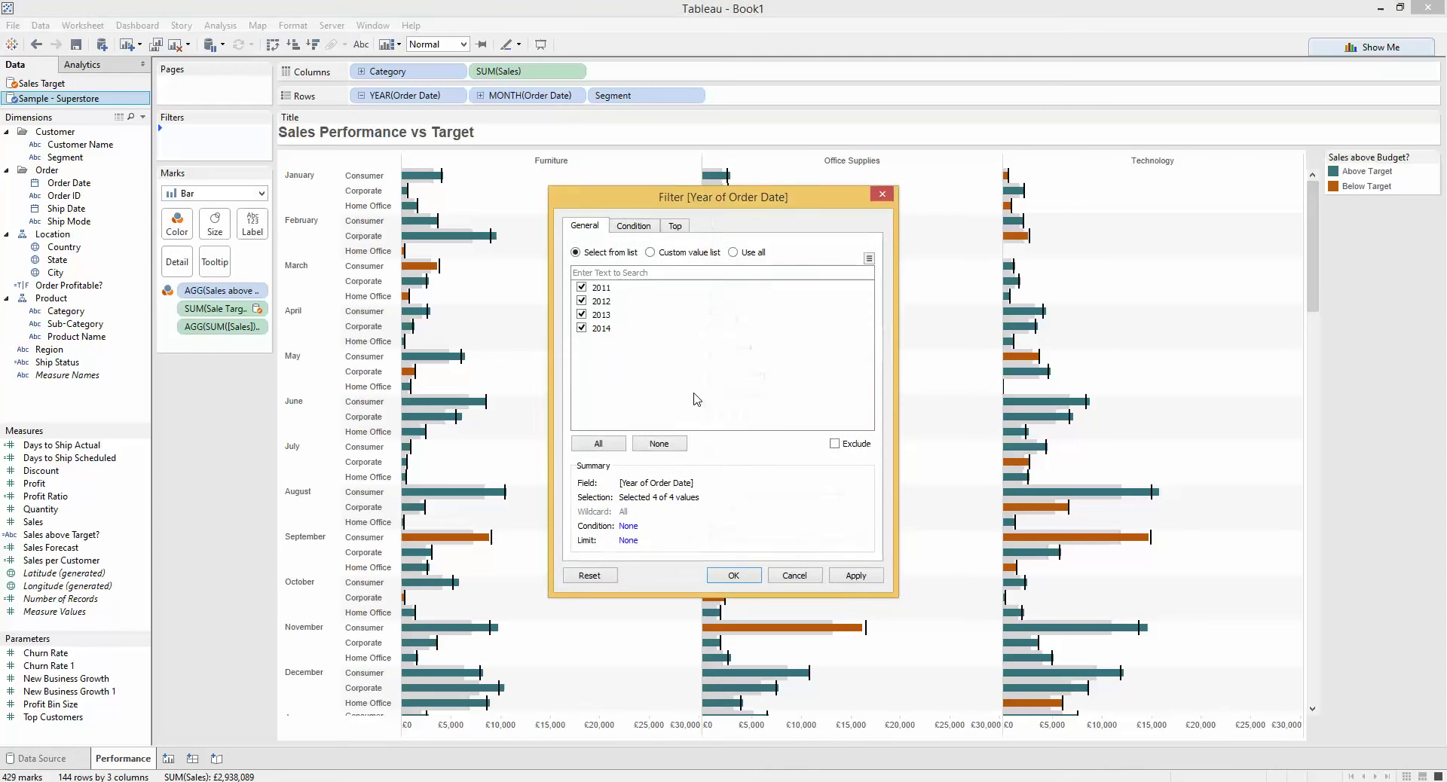
{"action": "left_click", "coordinate": [735, 576]}
Show the Order Year quick filter as a Single Value (Dropdown) card
{"action": "right_click", "coordinate": [239, 136]}
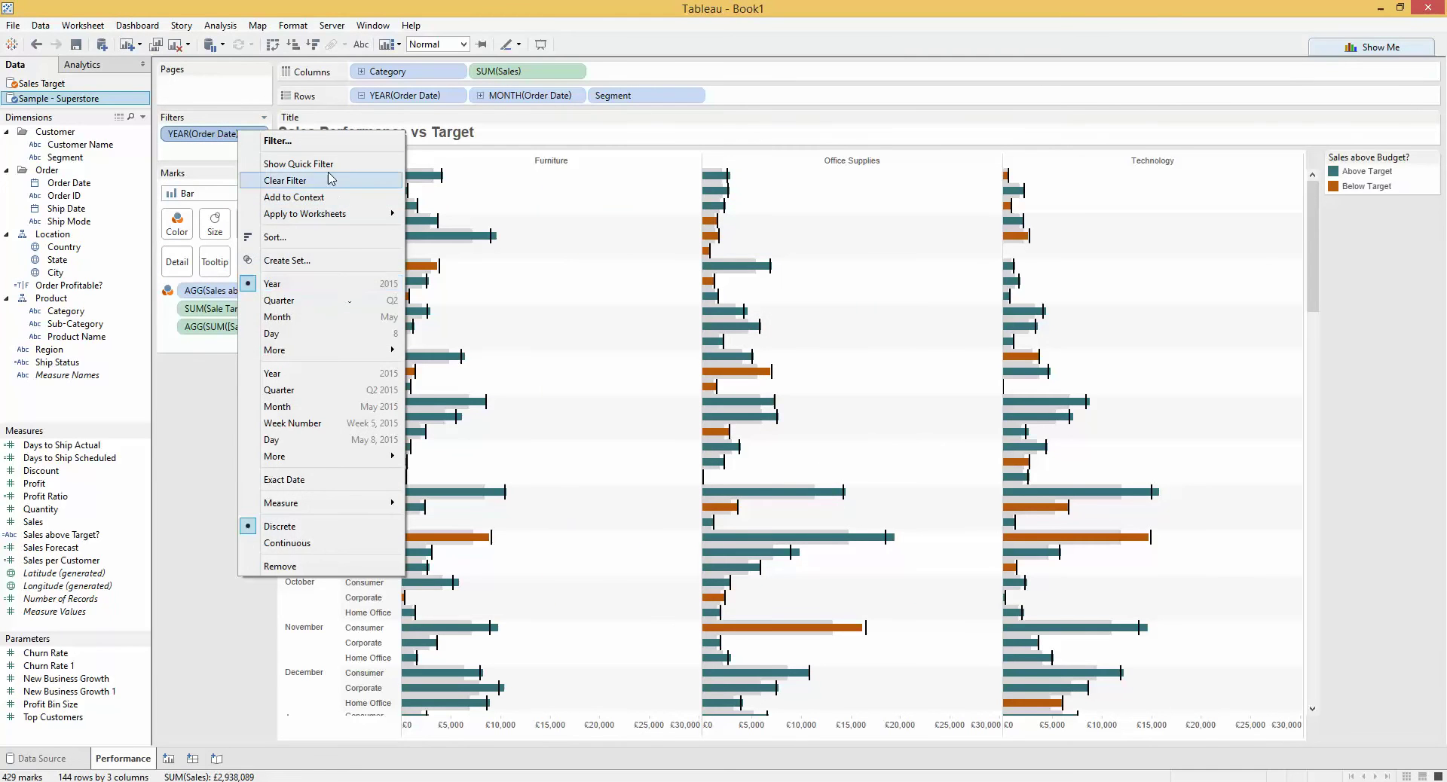
{"action": "left_click", "coordinate": [330, 165]}
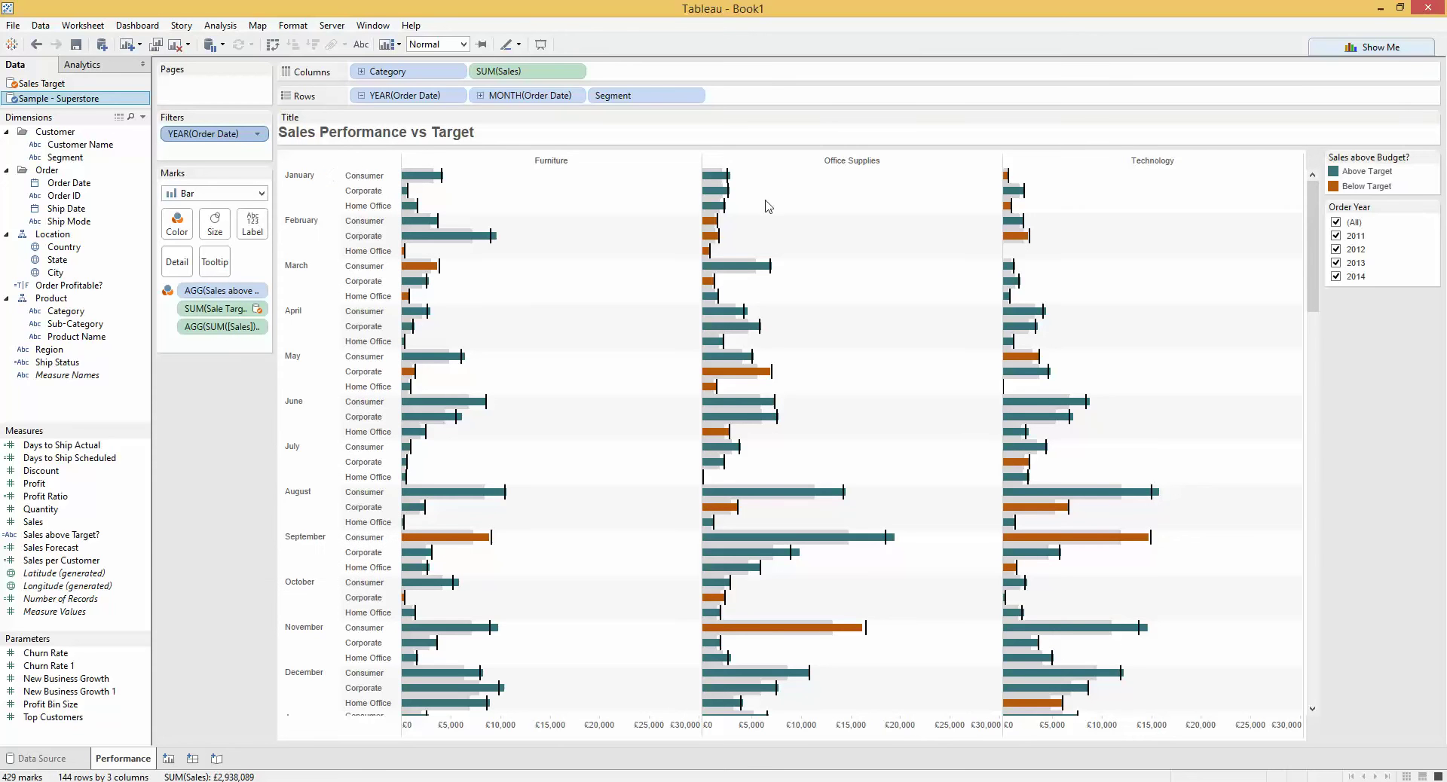
{"action": "left_click", "coordinate": [1432, 208]}
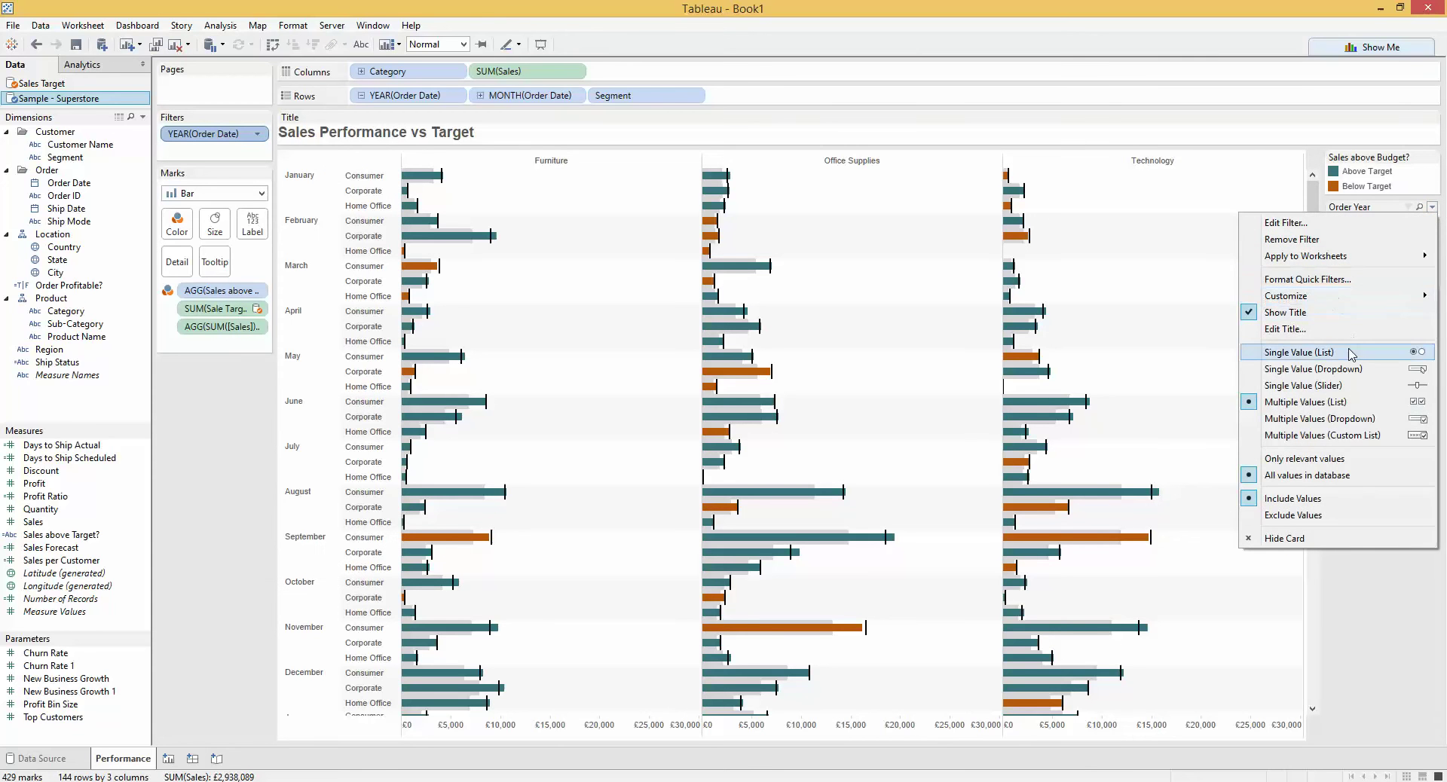
{"action": "left_click", "coordinate": [1370, 369]}
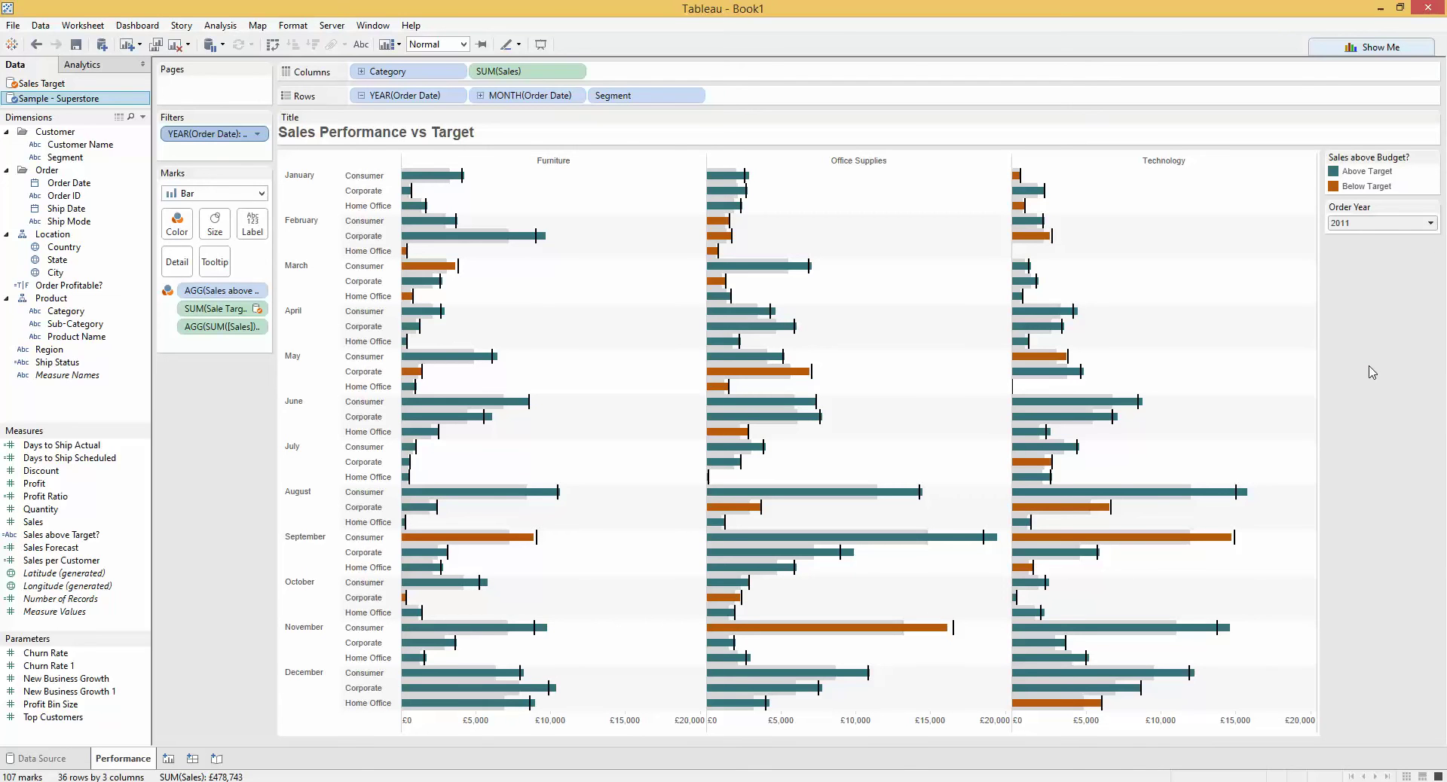
{"action": "left_click", "coordinate": [1431, 224]}
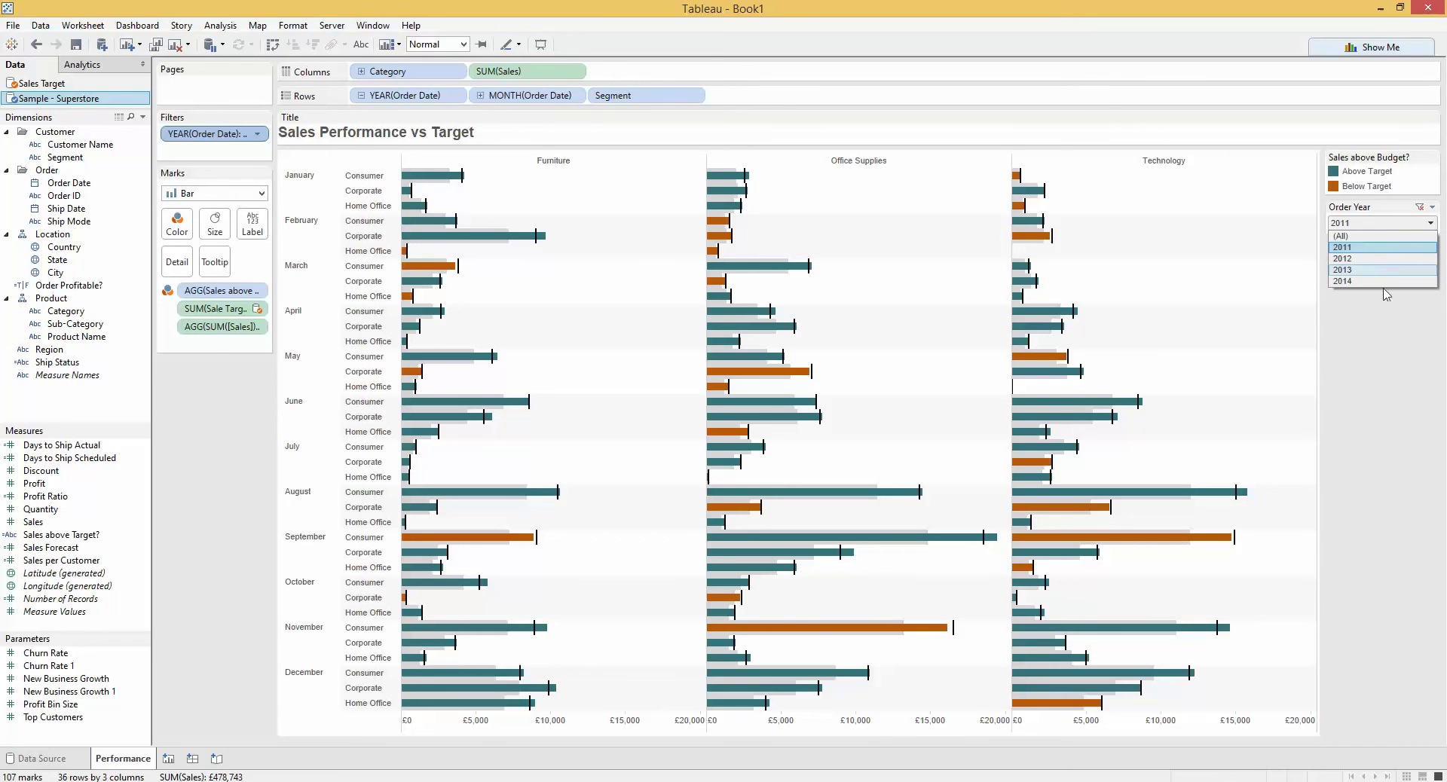
{"action": "left_click", "coordinate": [1395, 393]}
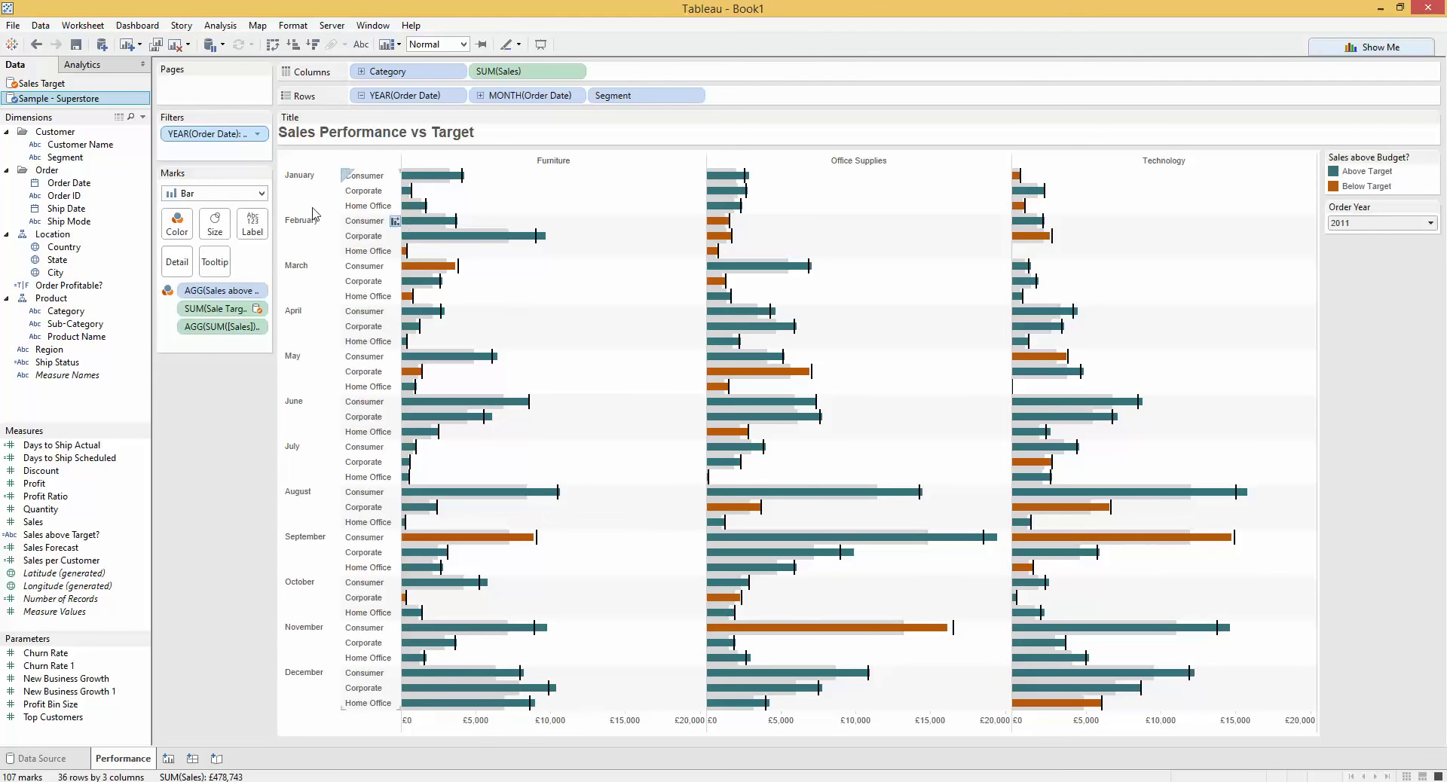
{"action": "right_click", "coordinate": [209, 139]}
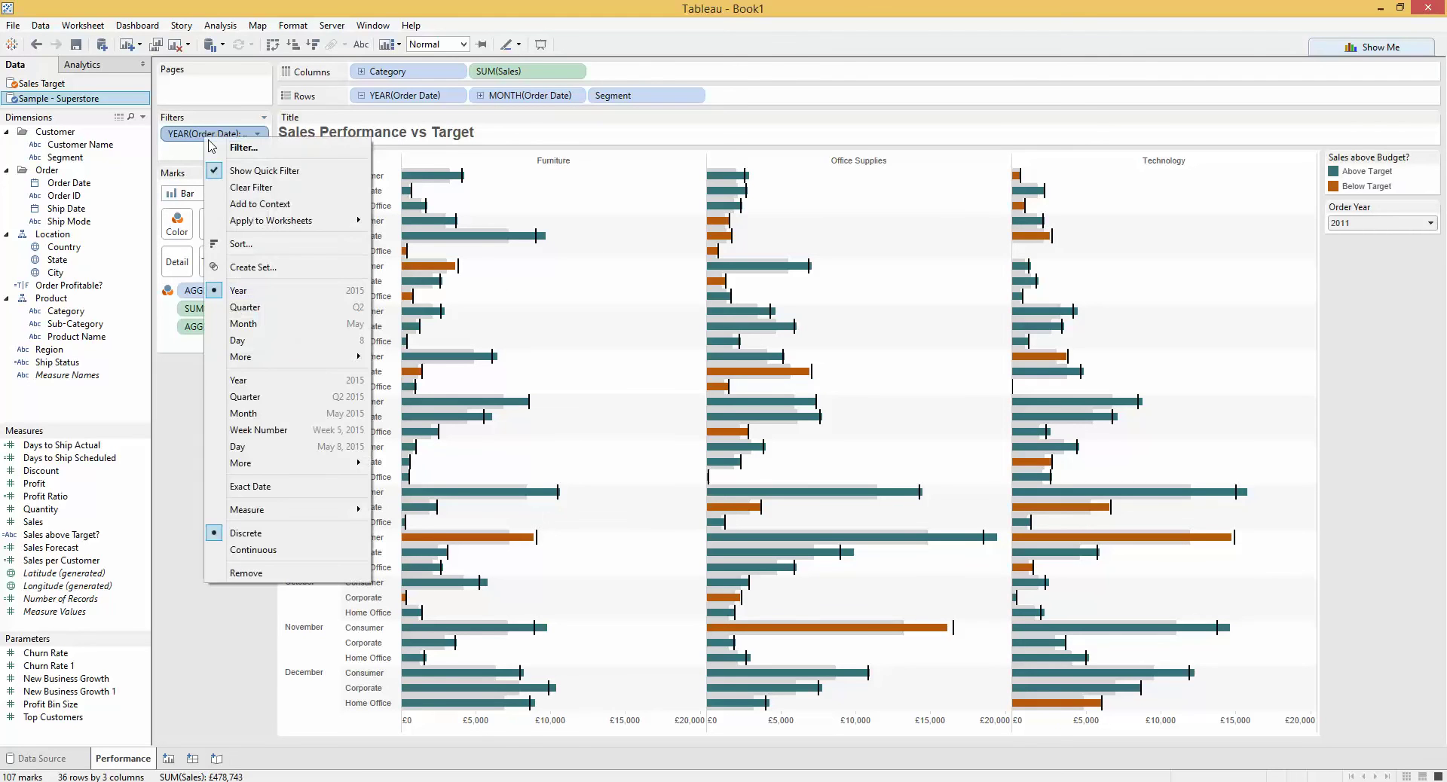
Build a 'Year Selection' set from the order years excluding 2011 and 2012, and filter the chart by it
{"action": "left_click", "coordinate": [339, 269]}
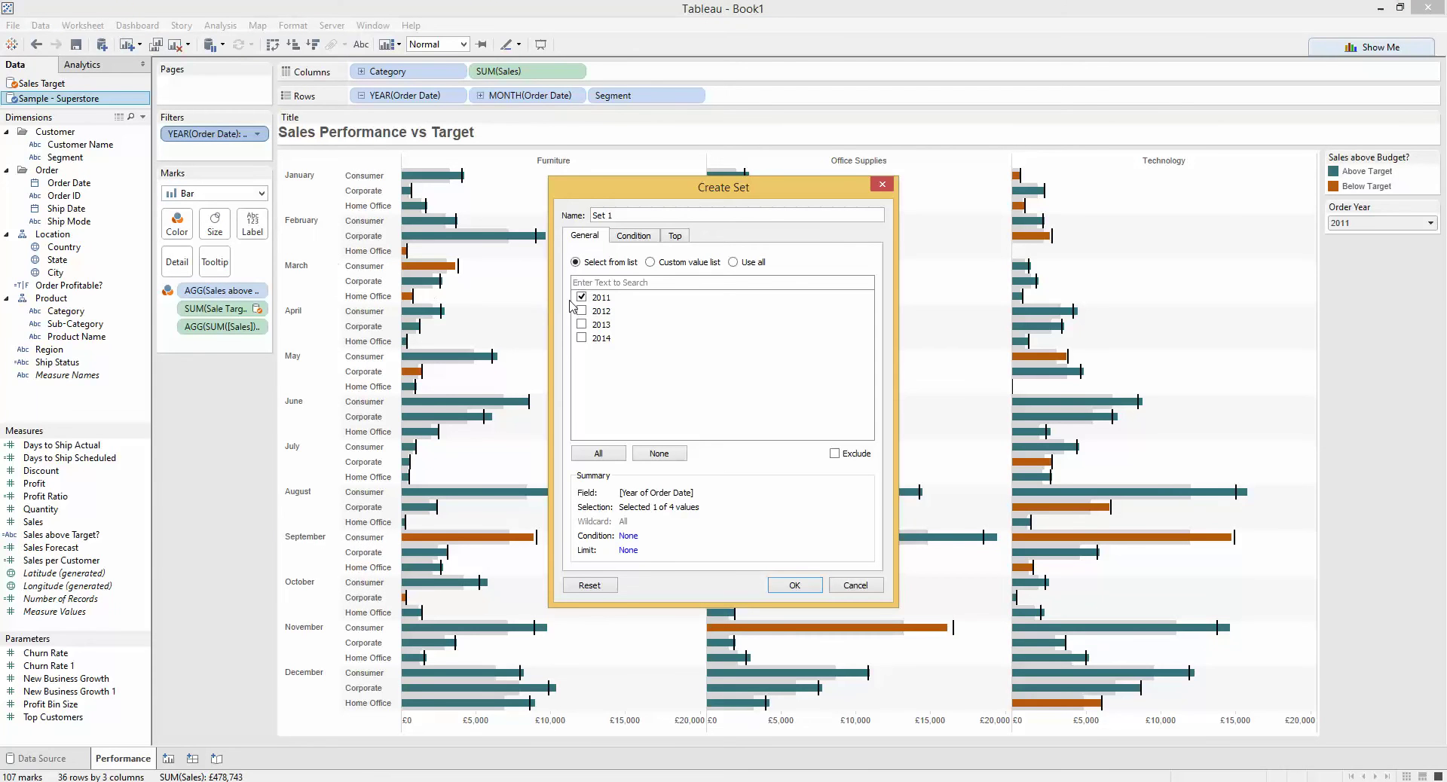
{"action": "left_click", "coordinate": [582, 310]}
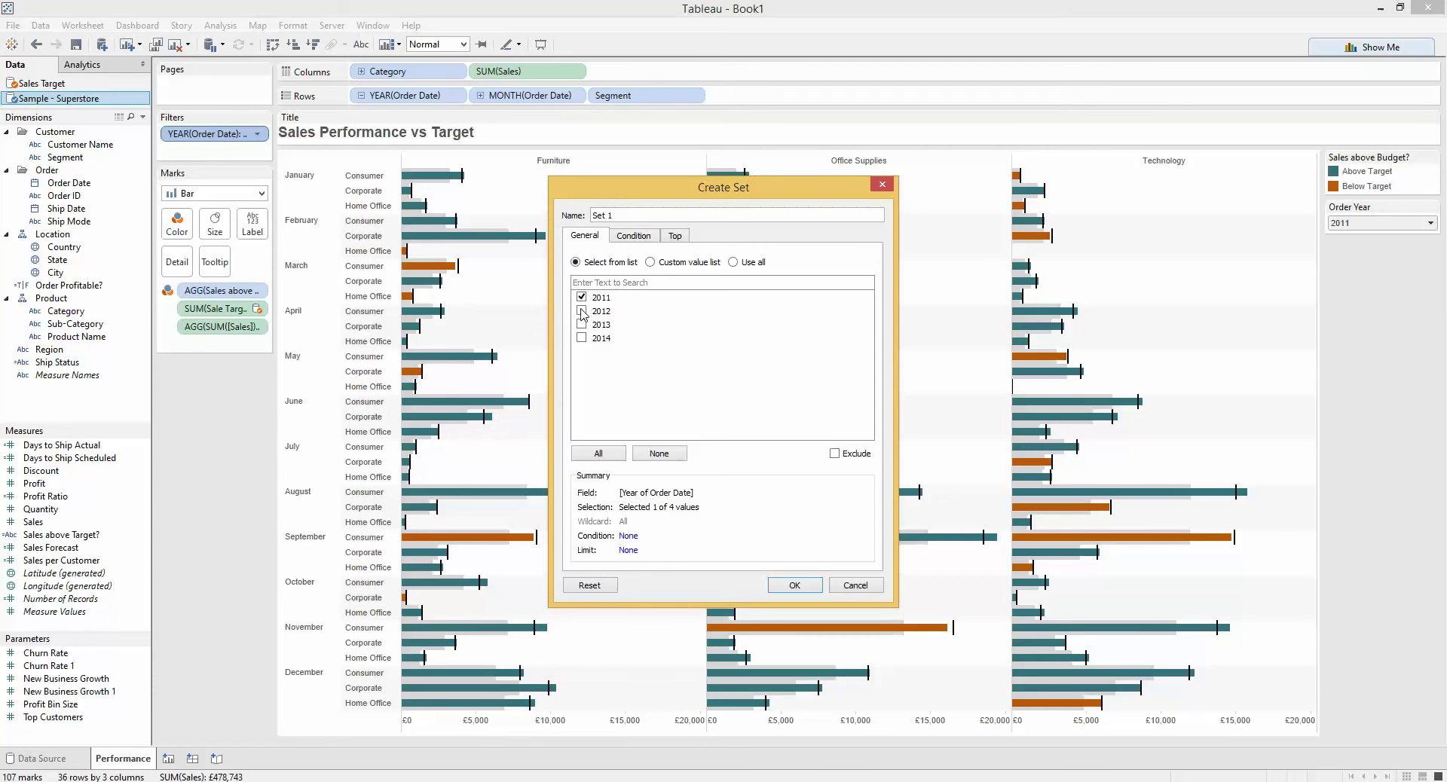
{"action": "left_click", "coordinate": [834, 454]}
{"action": "left_click_drag", "start_coordinate": [616, 218], "coordinate": [592, 217]}
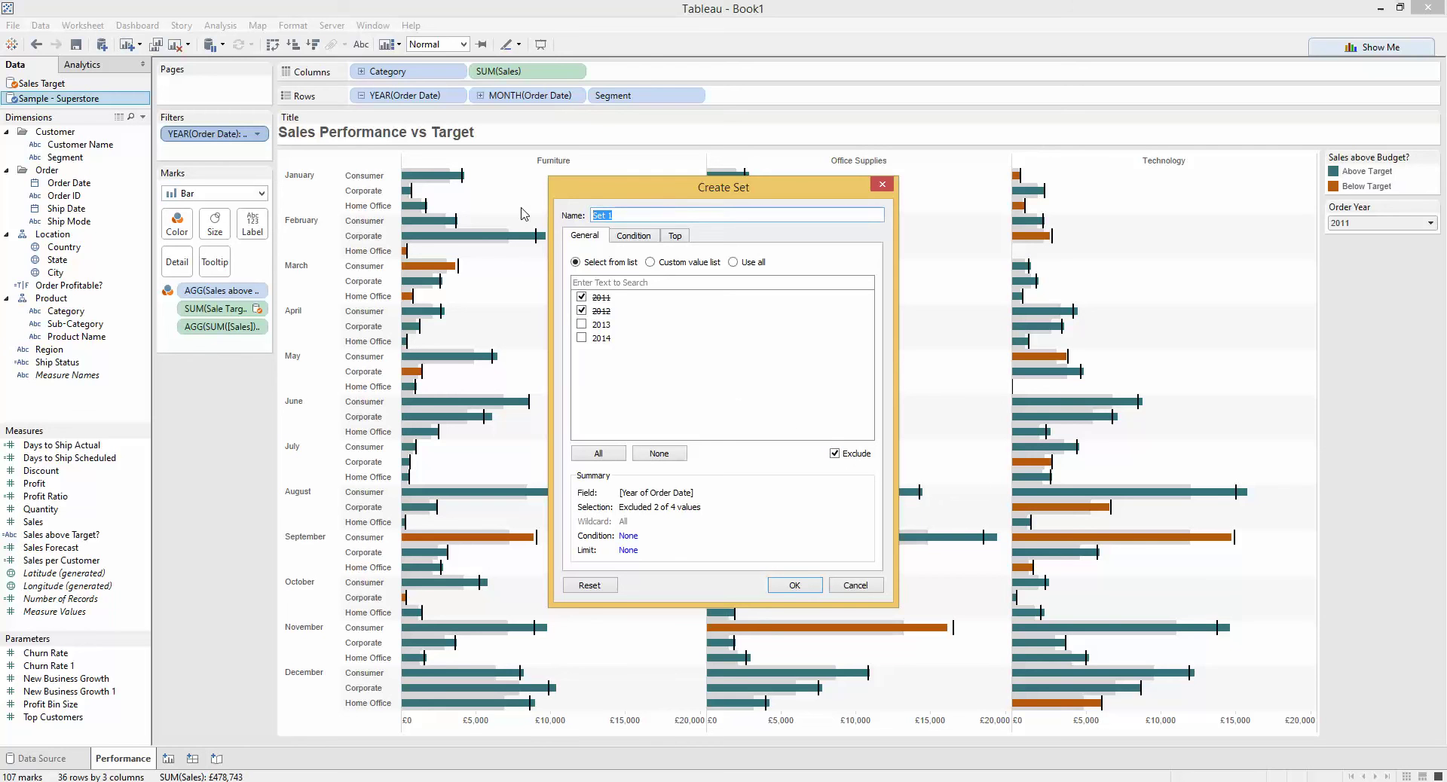
{"action": "type", "text": "Year Selection"}
{"action": "left_click", "coordinate": [801, 588]}
{"action": "mouse_move", "coordinate": [50, 652]}
{"action": "left_mouse_down"}
{"action": "mouse_move", "coordinate": [244, 158]}
{"action": "mouse_move", "coordinate": [106, 200]}
{"action": "left_mouse_up"}
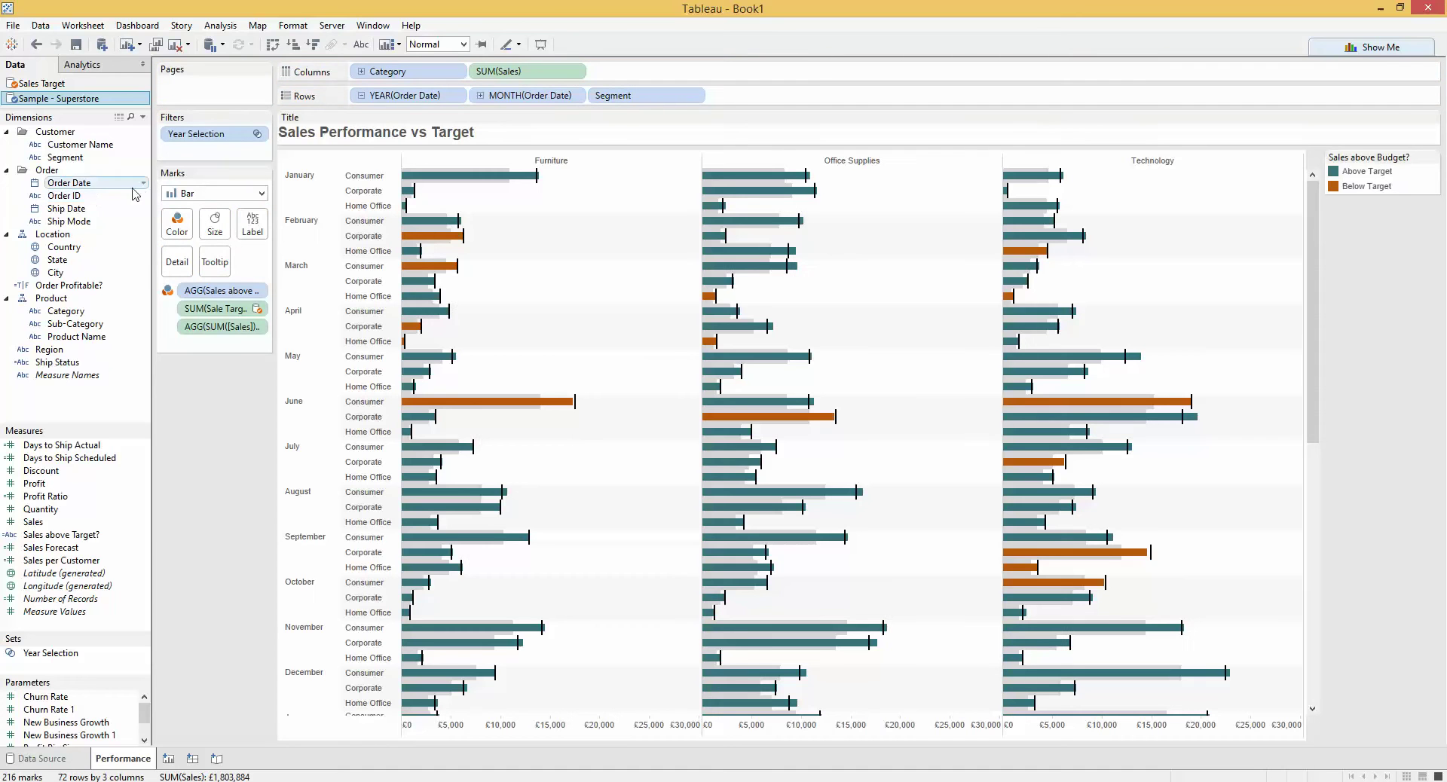
Show Year Selection as a single-value dropdown quick filter on 2013, then remove that filter
{"action": "right_click", "coordinate": [230, 133]}
{"action": "left_click", "coordinate": [256, 166]}
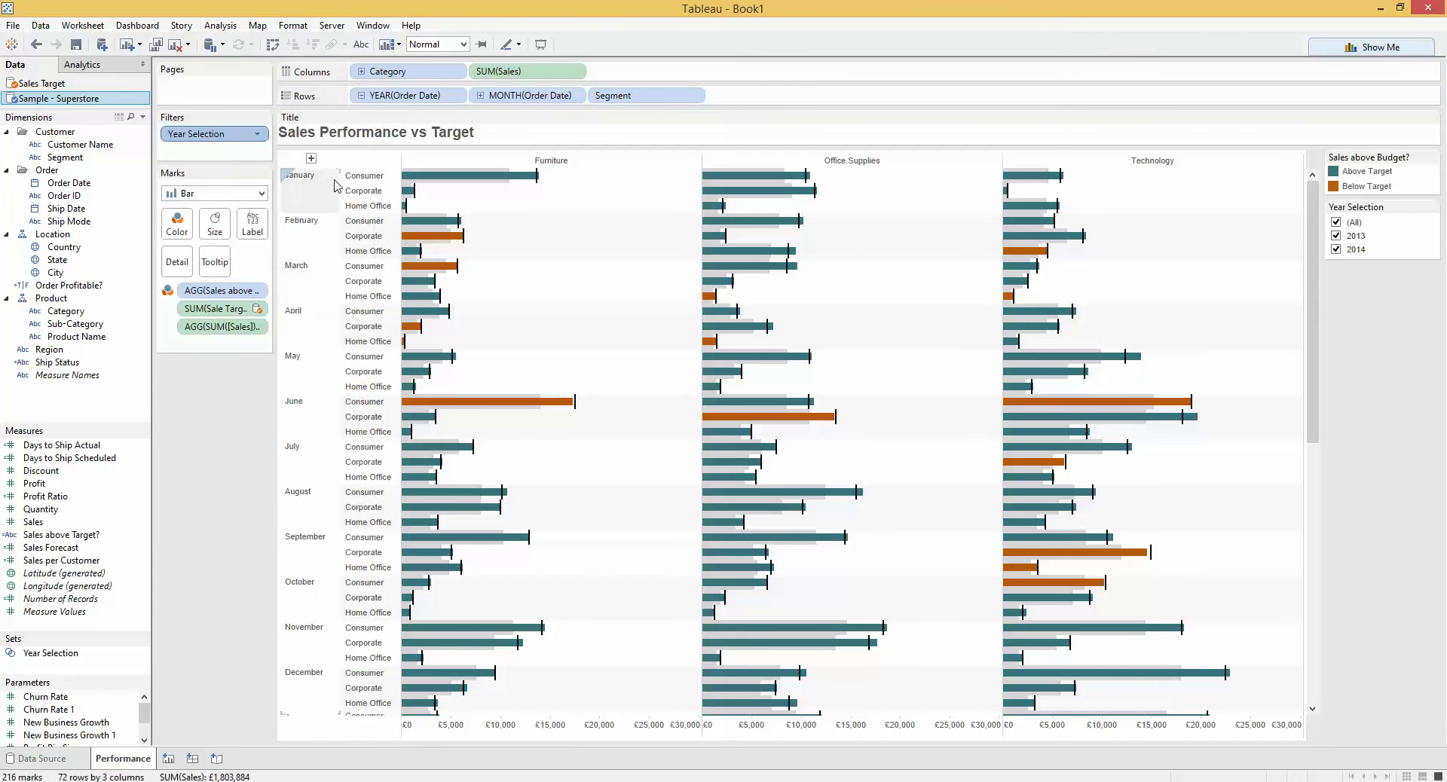
{"action": "left_click", "coordinate": [1432, 207]}
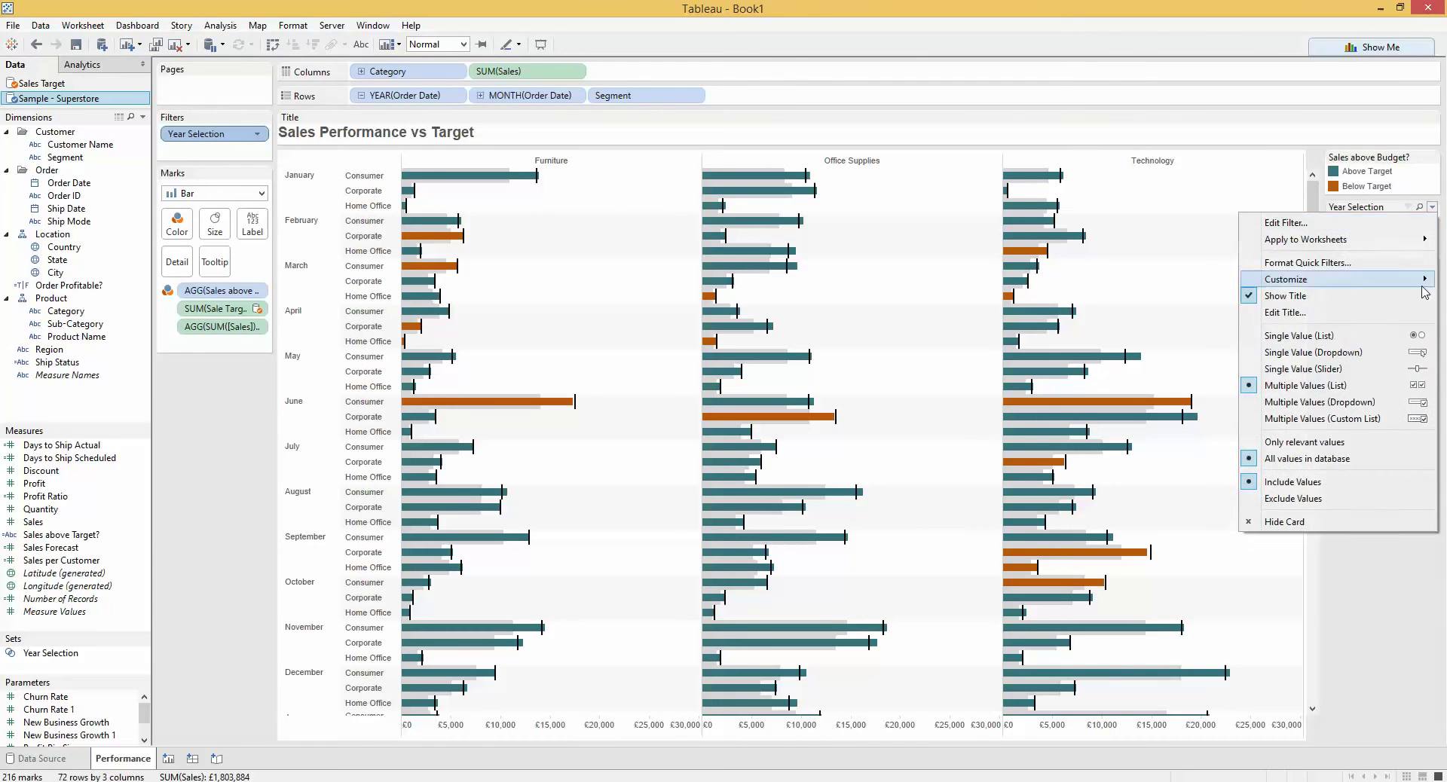
{"action": "left_click", "coordinate": [1370, 352]}
{"action": "left_click", "coordinate": [1430, 223]}
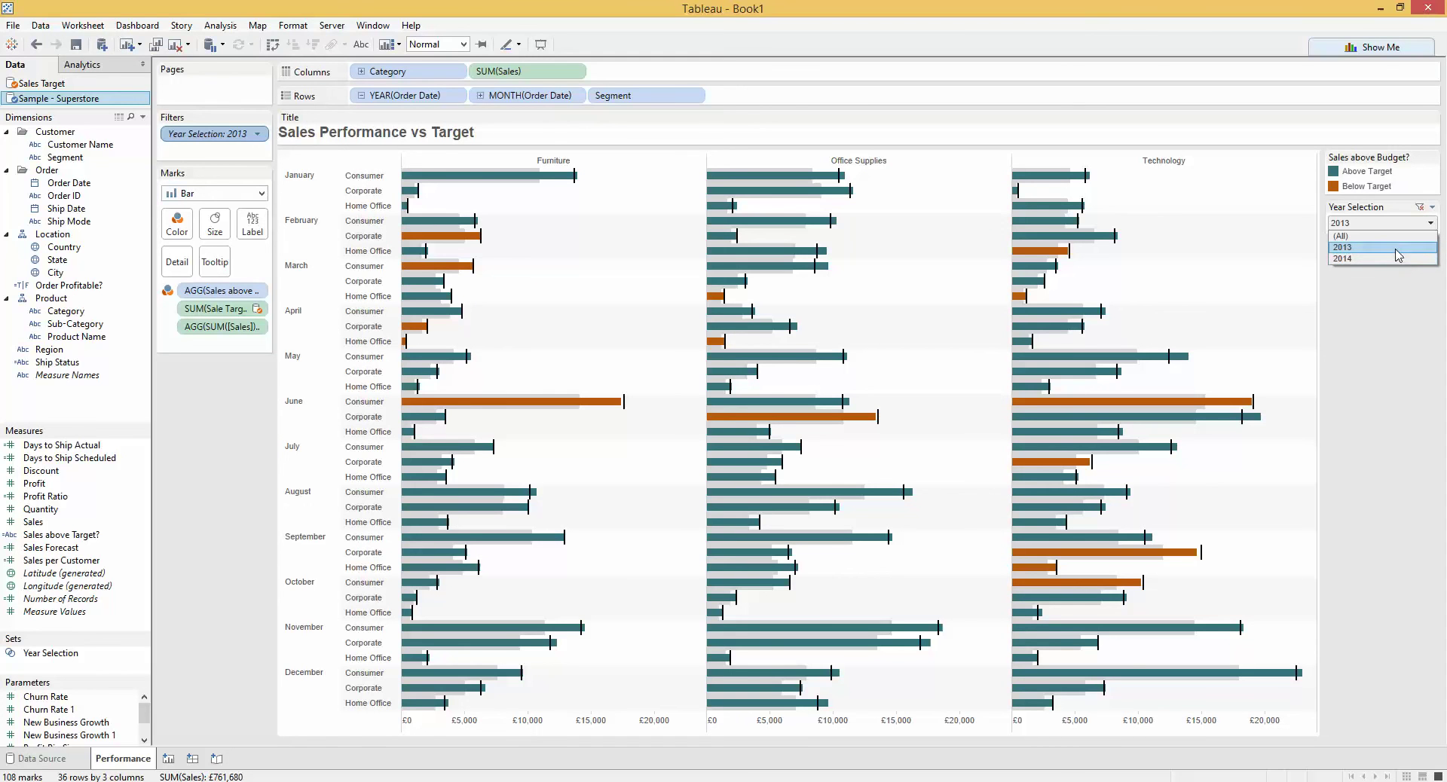
{"action": "left_click", "coordinate": [1402, 374]}
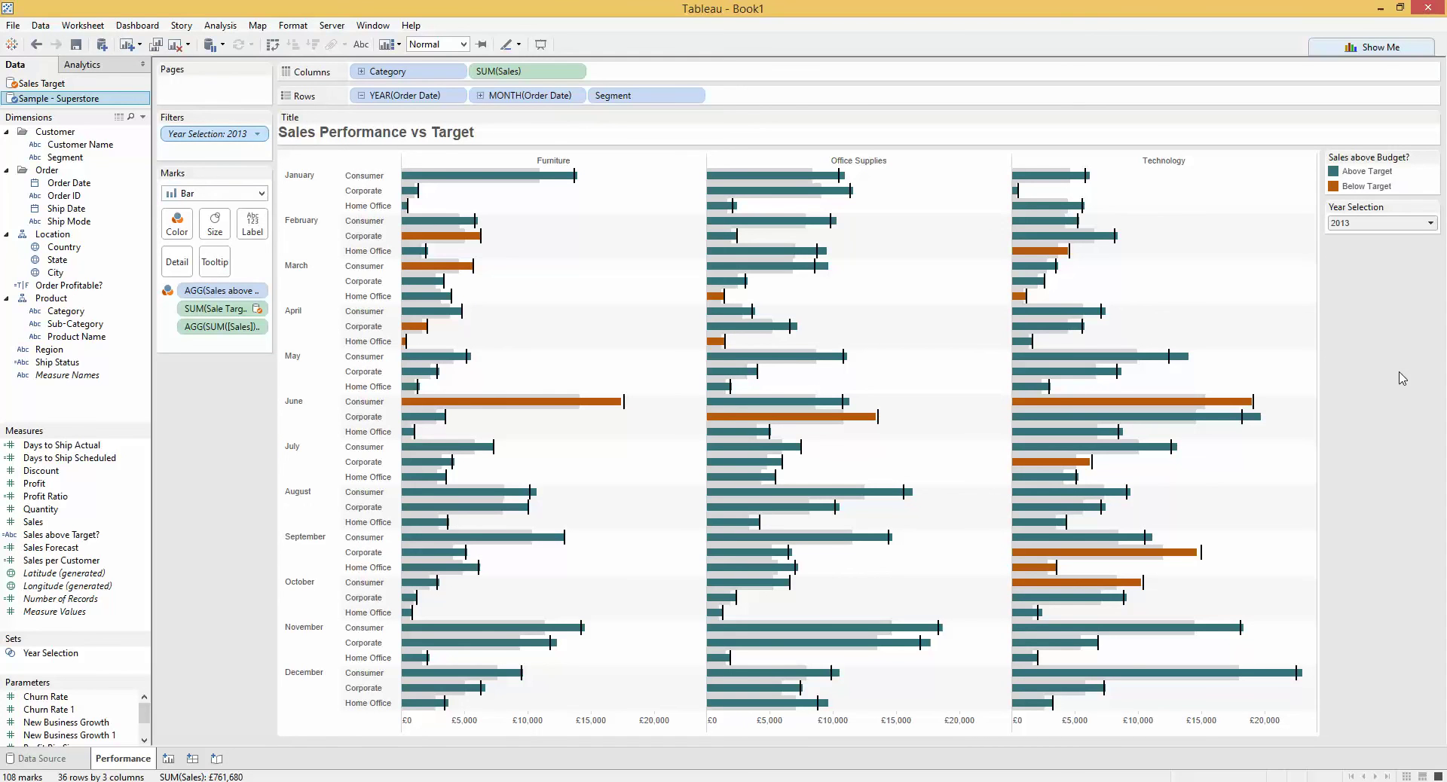
{"action": "mouse_move", "coordinate": [214, 134]}
{"action": "left_mouse_down"}
{"action": "mouse_move", "coordinate": [76, 202]}
{"action": "mouse_move", "coordinate": [207, 137]}
{"action": "left_mouse_up"}
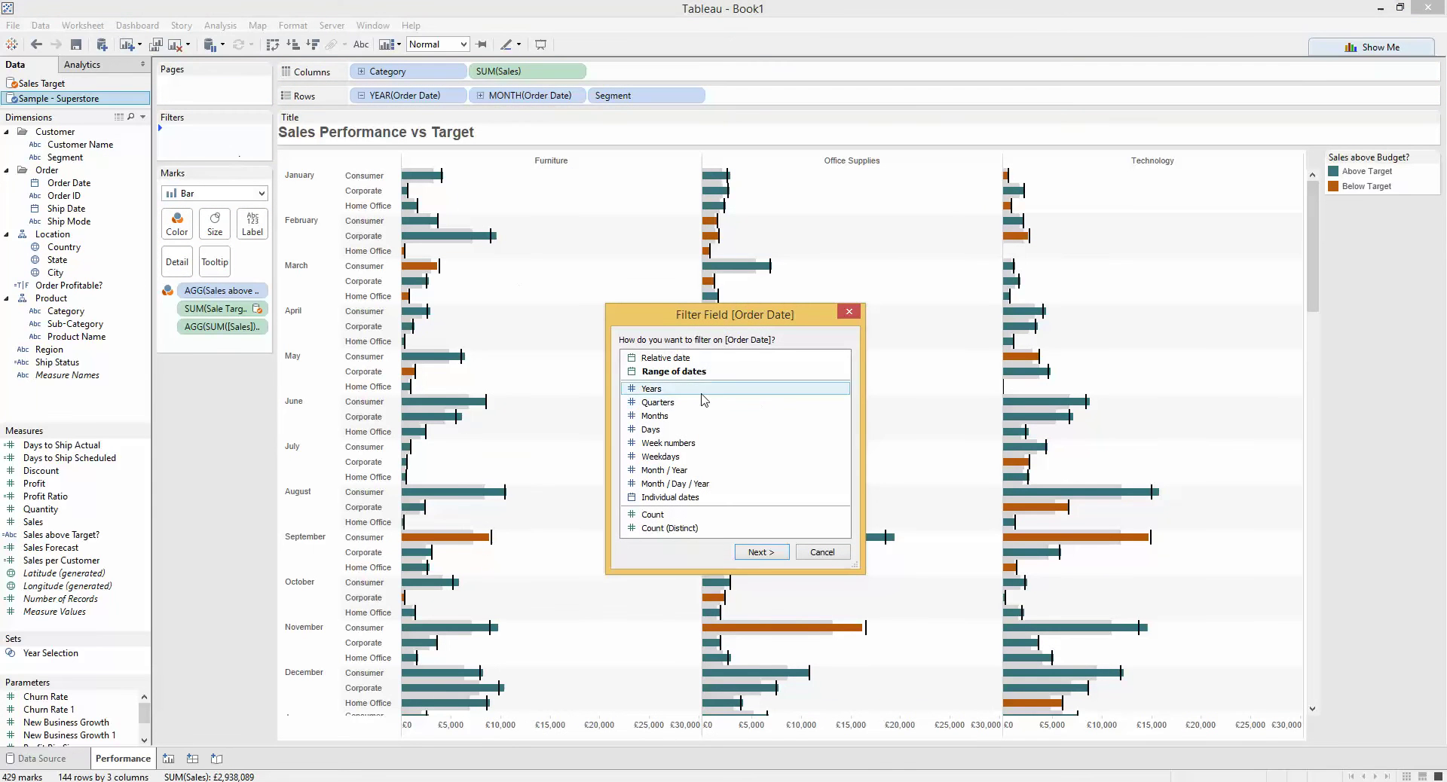
Filter Order Date by years, excluding 2011 and 2012
{"action": "double_click", "coordinate": [694, 391]}
{"action": "left_click", "coordinate": [581, 315]}
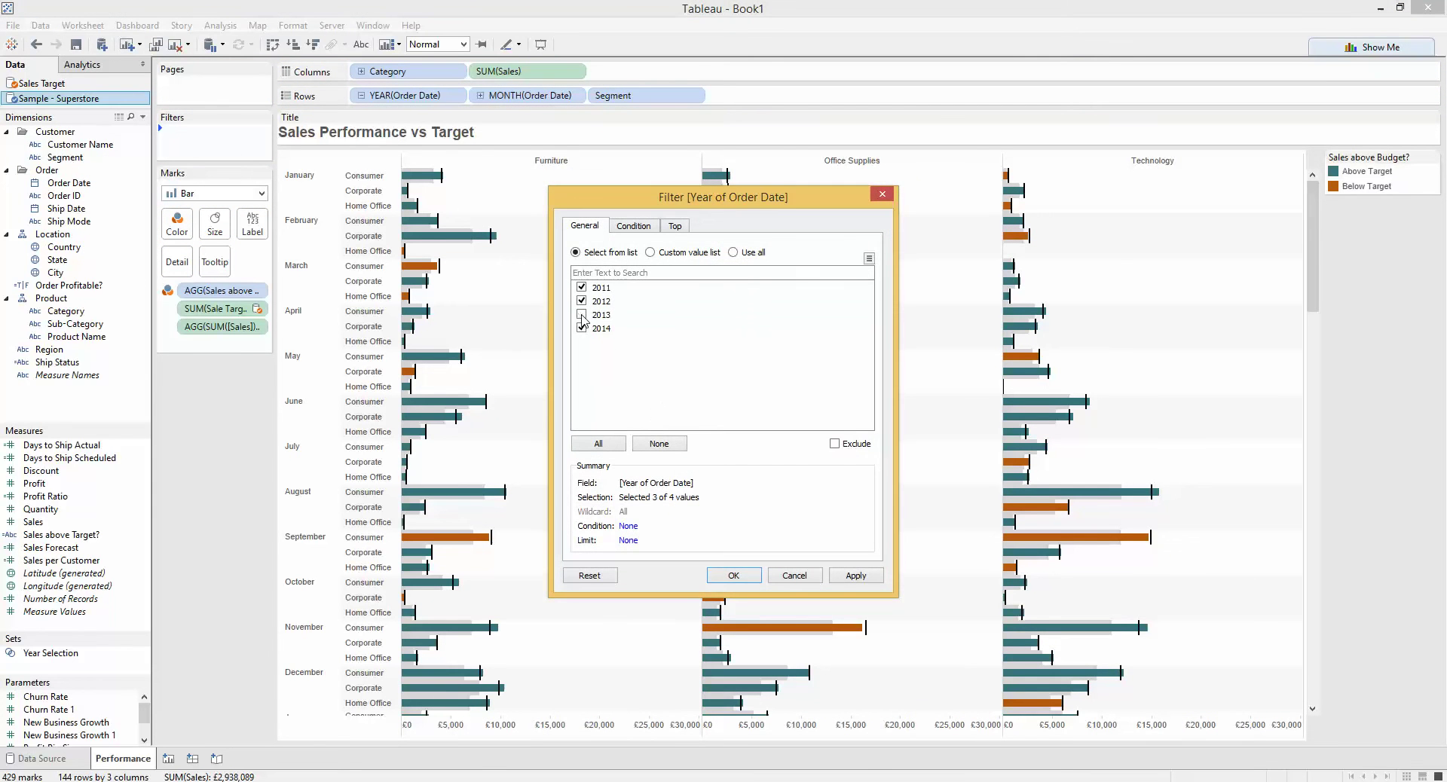
{"action": "left_click", "coordinate": [834, 443]}
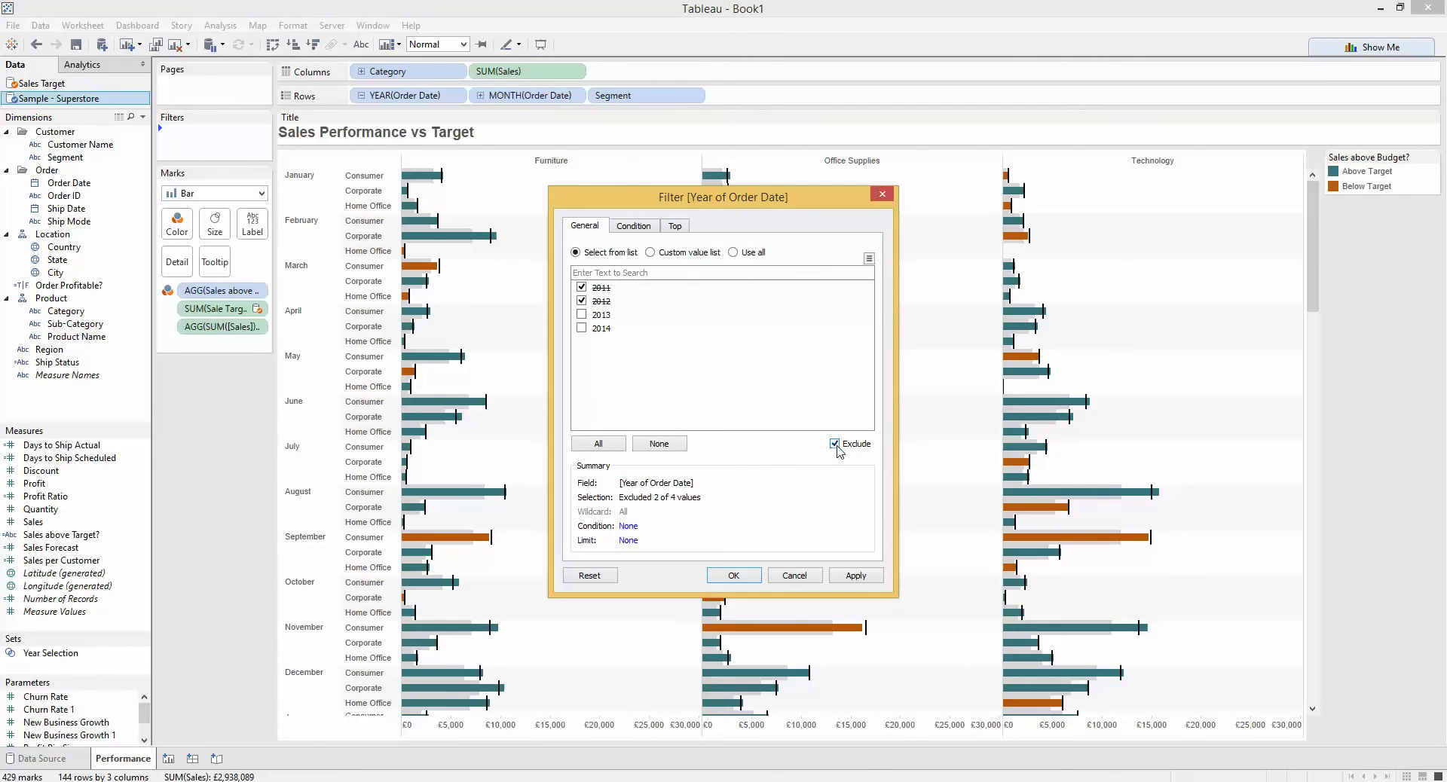
{"action": "left_click", "coordinate": [732, 575]}
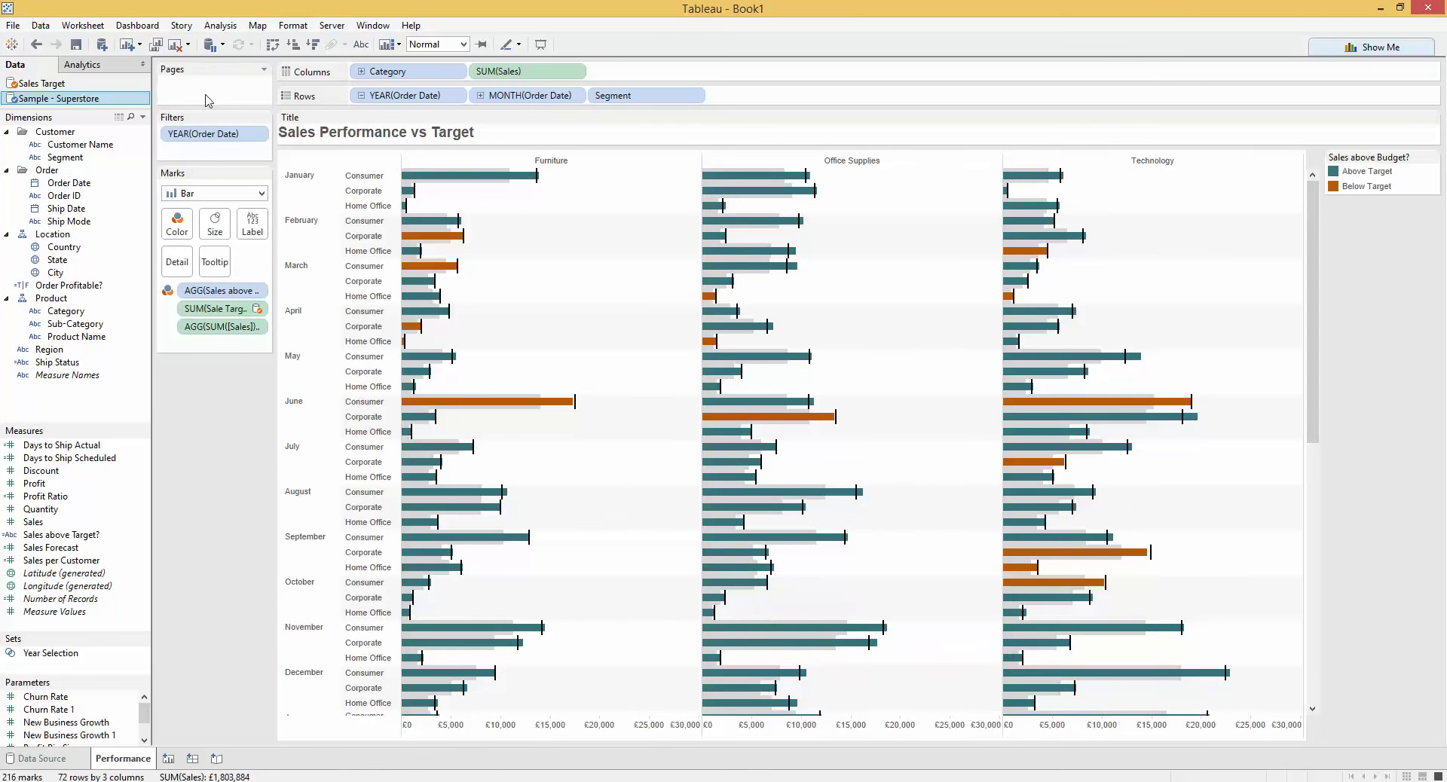
Show the Order Year quick filter as a single-value dropdown on 2013, then remove the filter
{"action": "right_click", "coordinate": [200, 134]}
{"action": "left_click", "coordinate": [241, 172]}
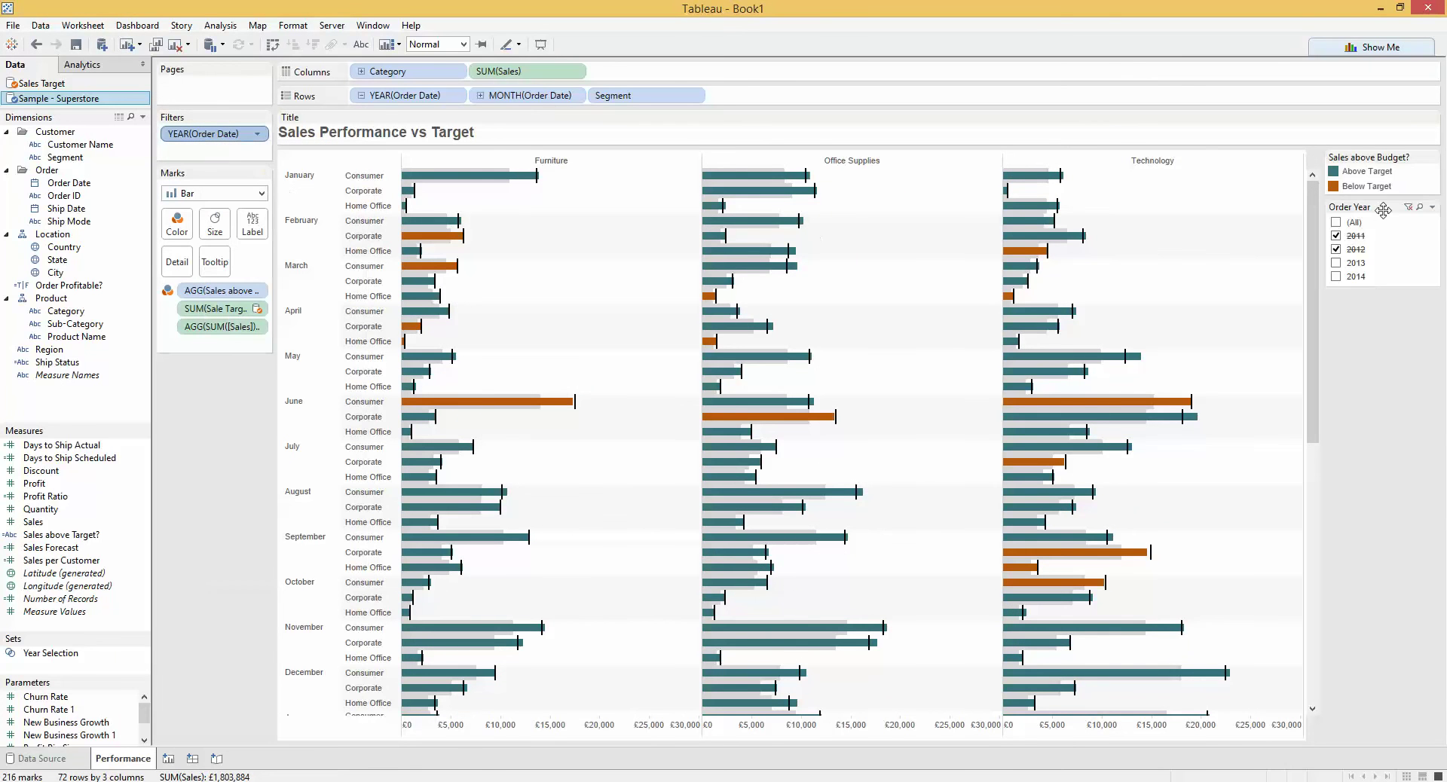
{"action": "left_click", "coordinate": [1432, 207]}
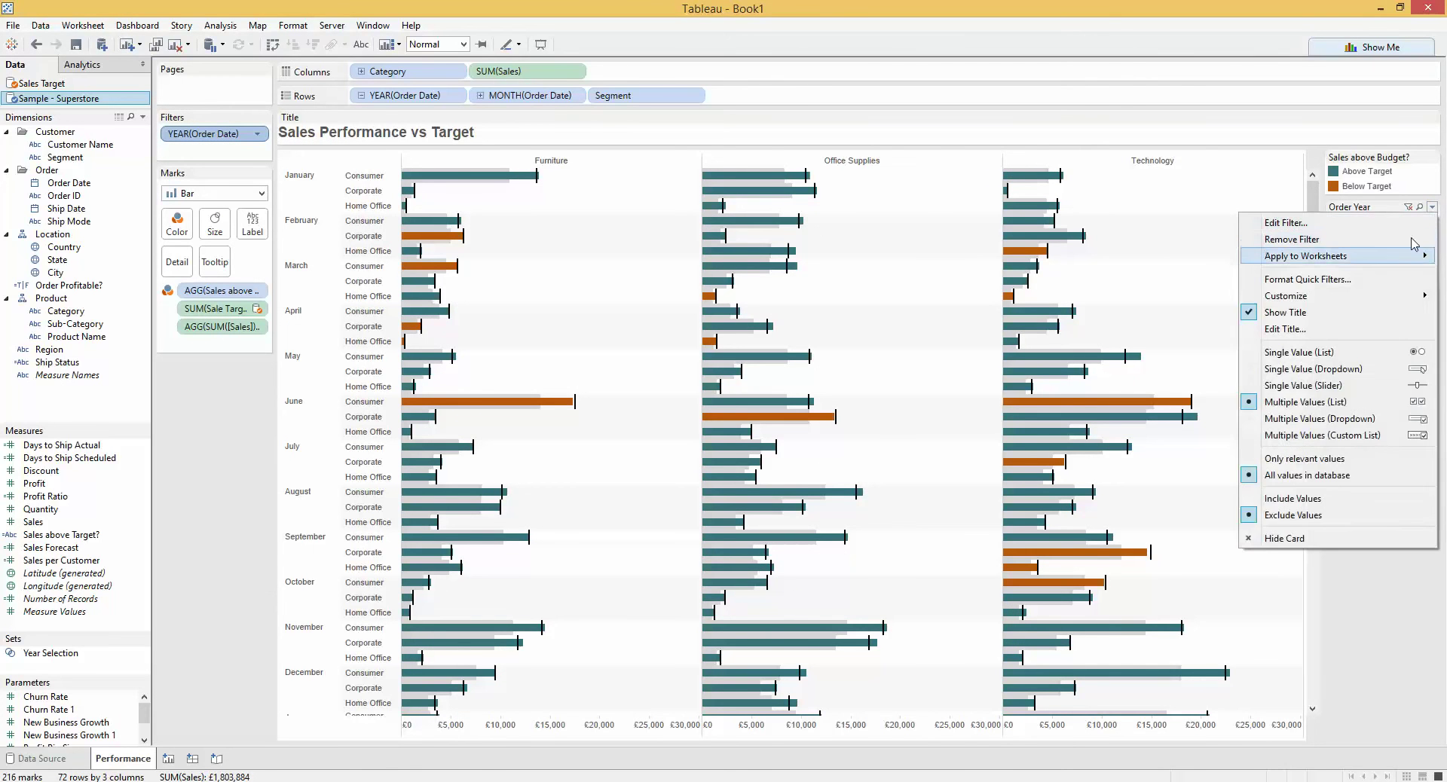
{"action": "left_click", "coordinate": [1398, 577]}
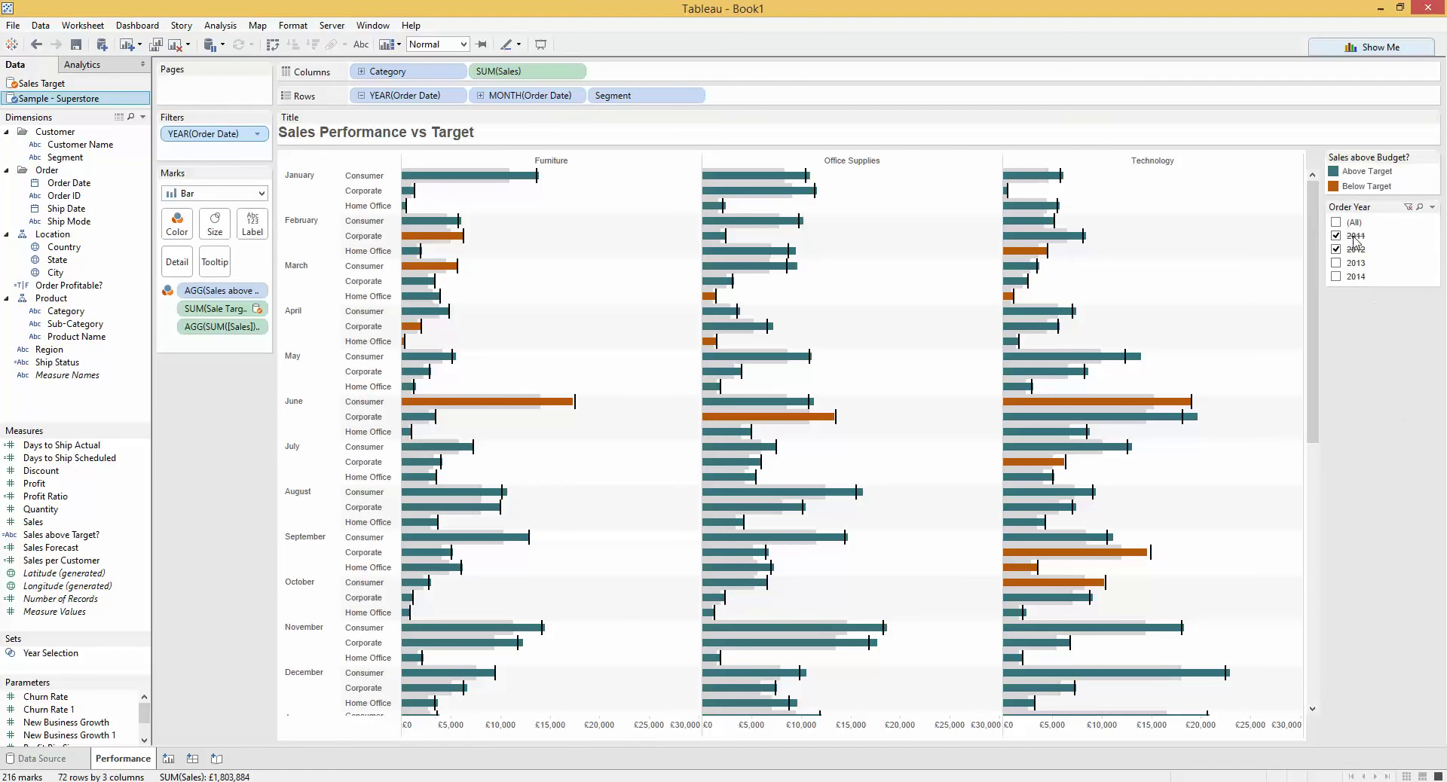
{"action": "left_click", "coordinate": [1431, 207]}
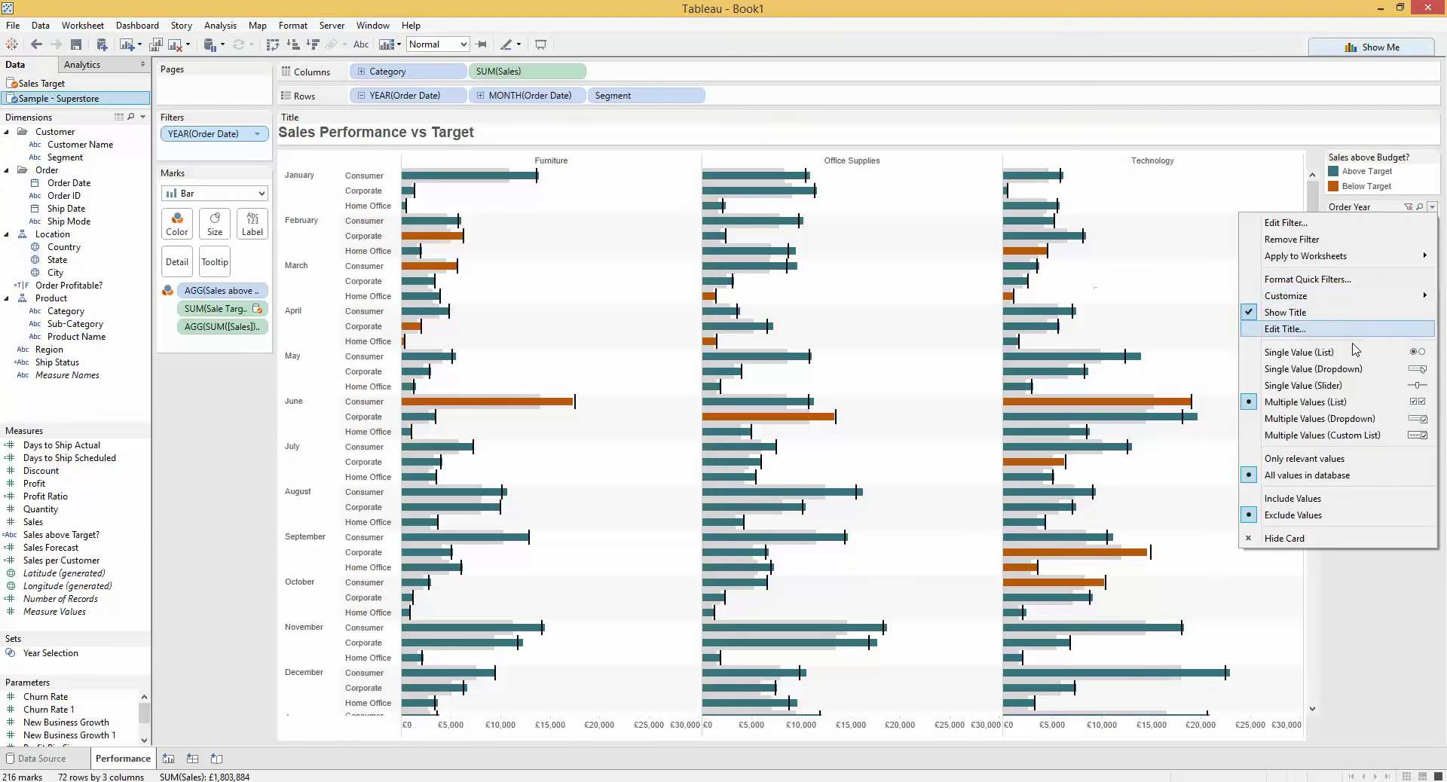
{"action": "left_click", "coordinate": [1319, 369]}
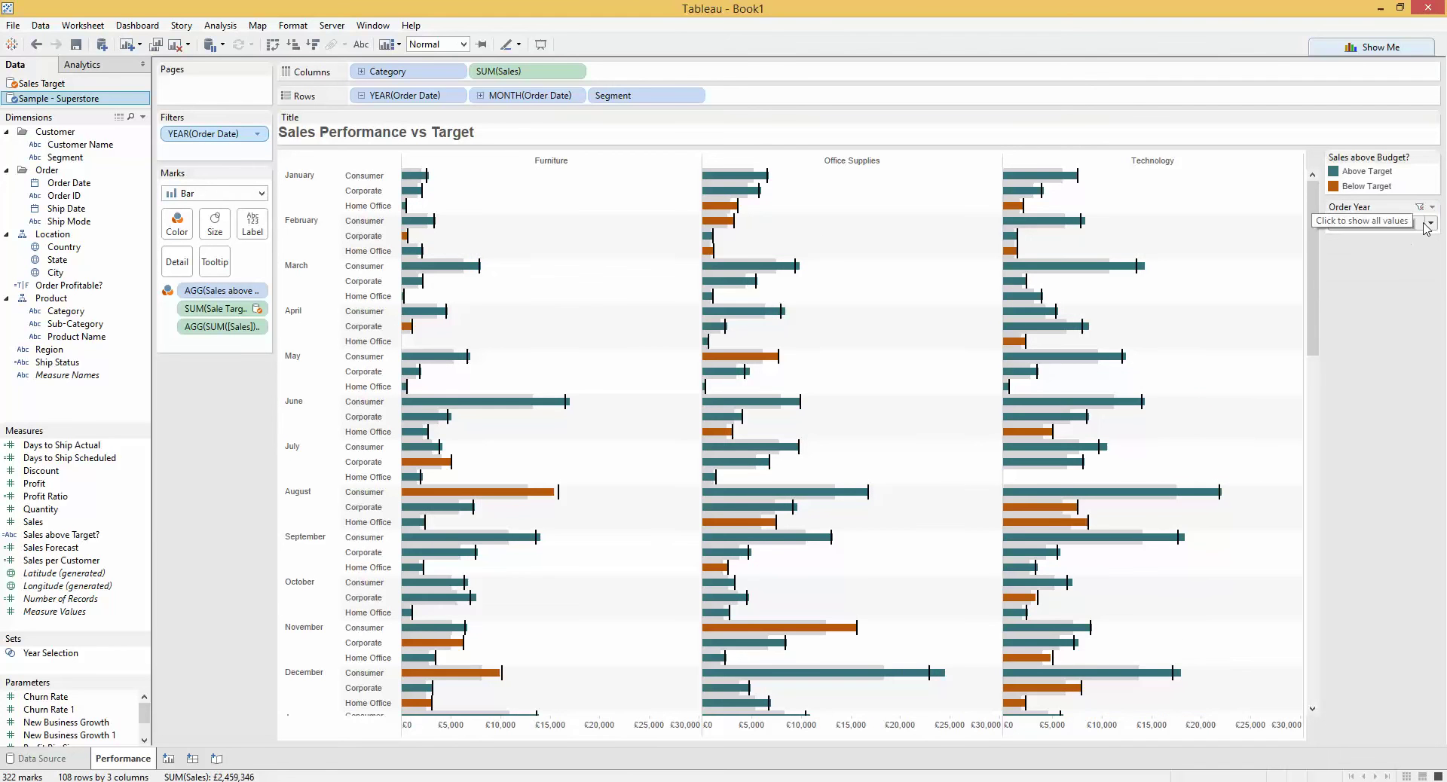
{"action": "left_click", "coordinate": [1427, 224]}
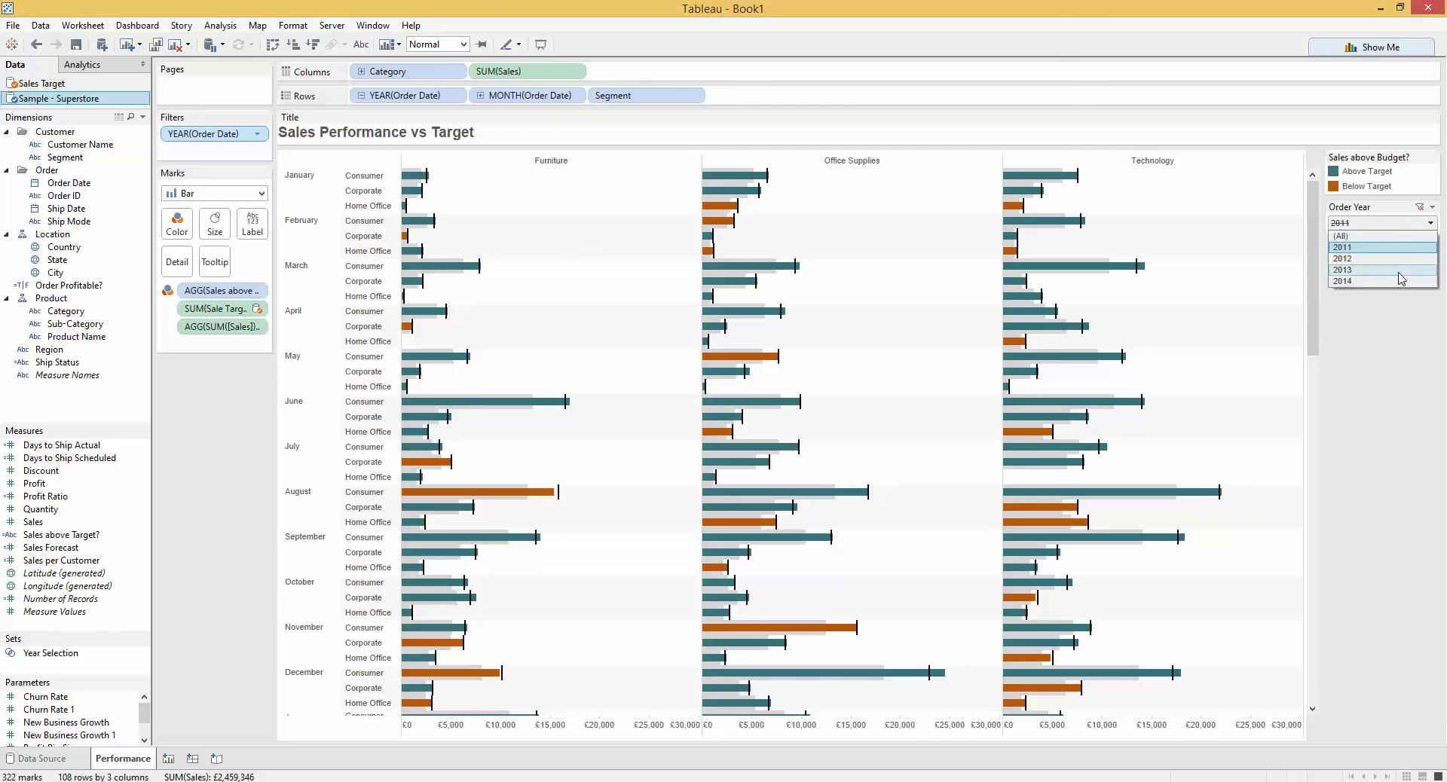
{"action": "left_click", "coordinate": [1401, 269]}
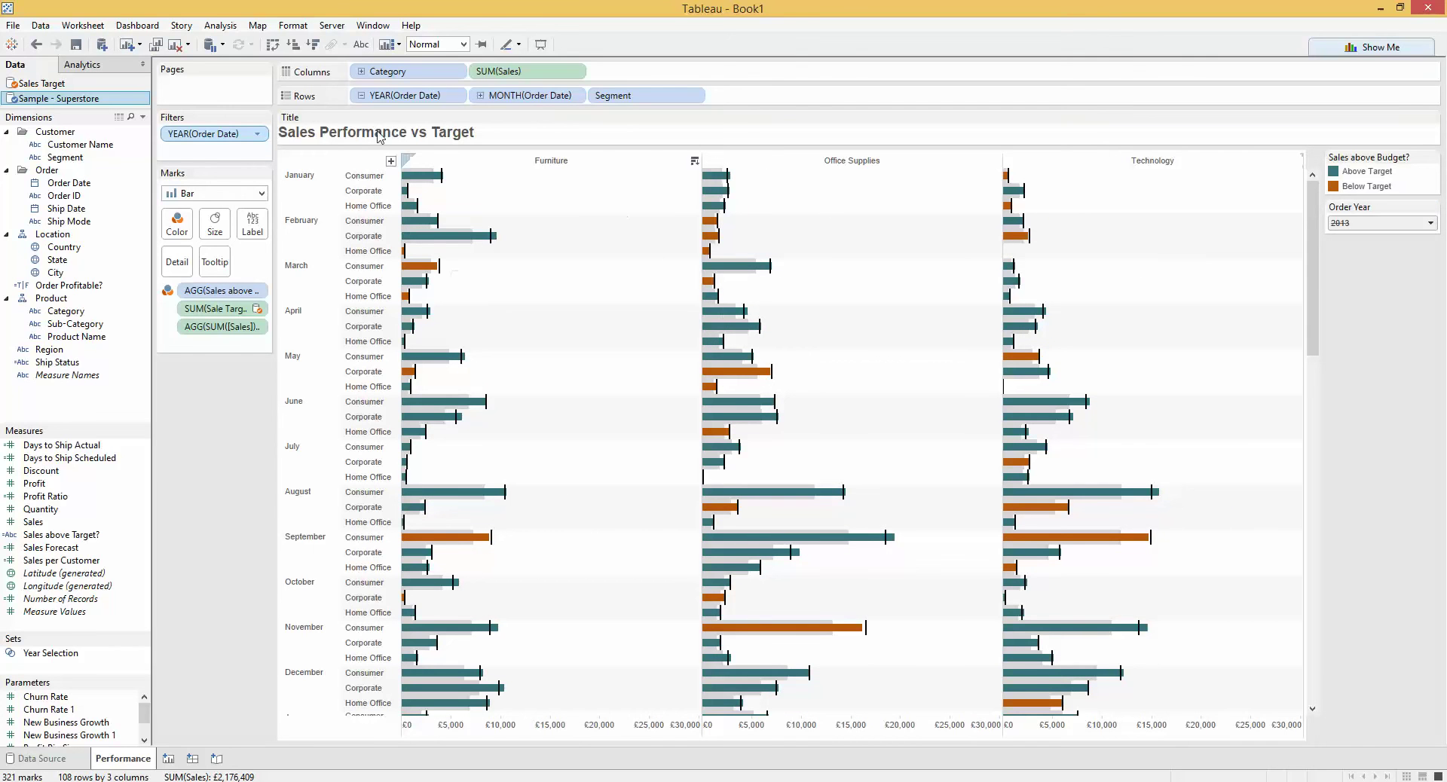
{"action": "left_click_drag", "start_coordinate": [216, 135], "coordinate": [87, 198]}
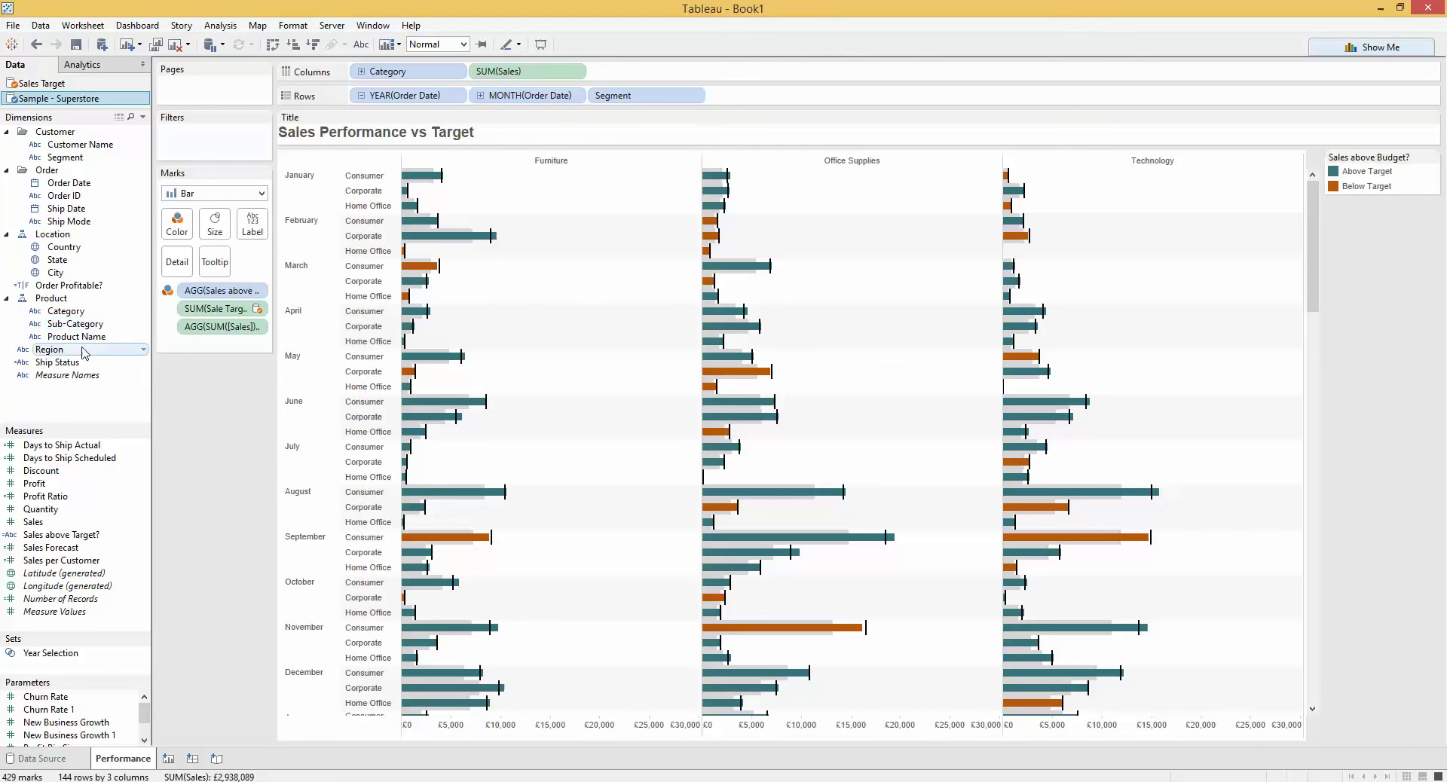
Create a 'Region Selector' set from Region that excludes Central
{"action": "right_click", "coordinate": [77, 351]}
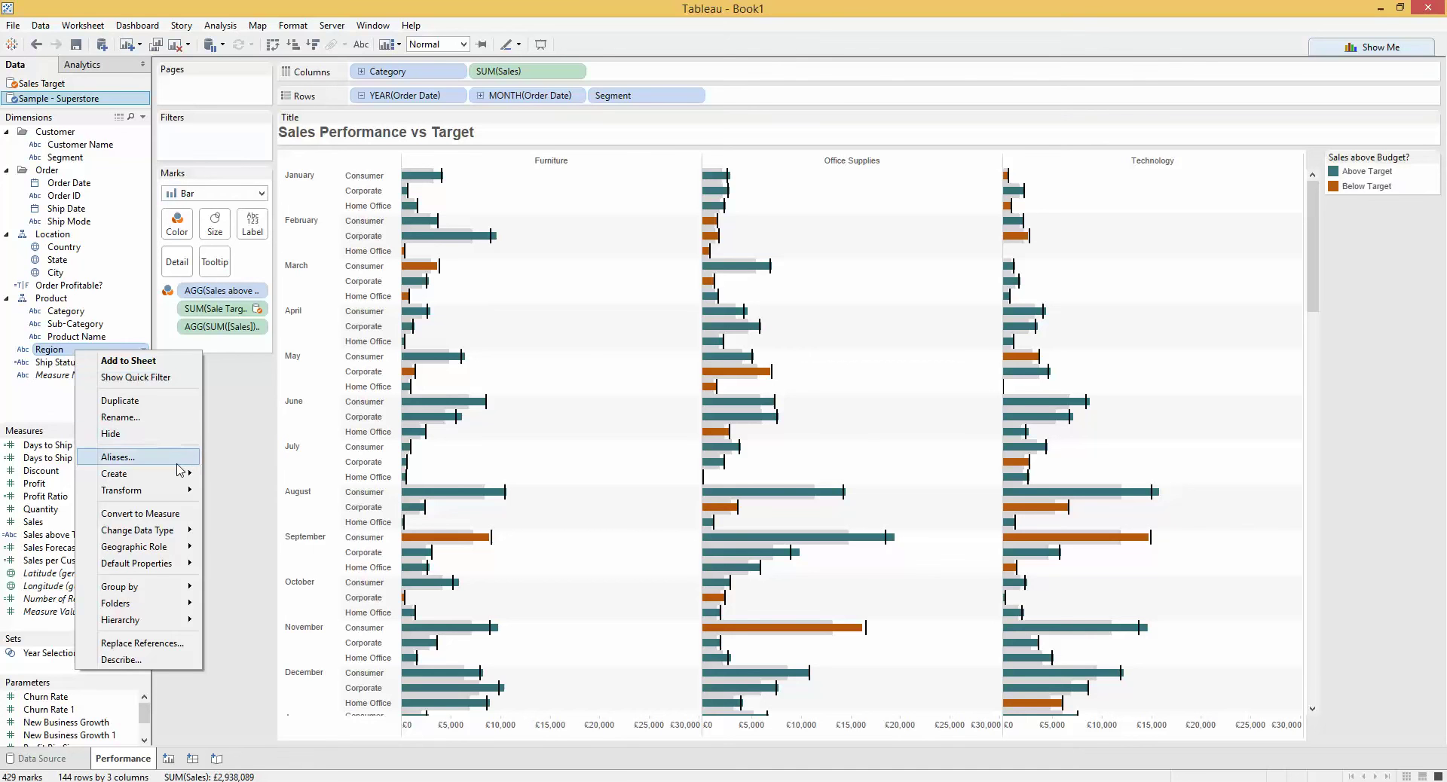
{"action": "left_click", "coordinate": [242, 510]}
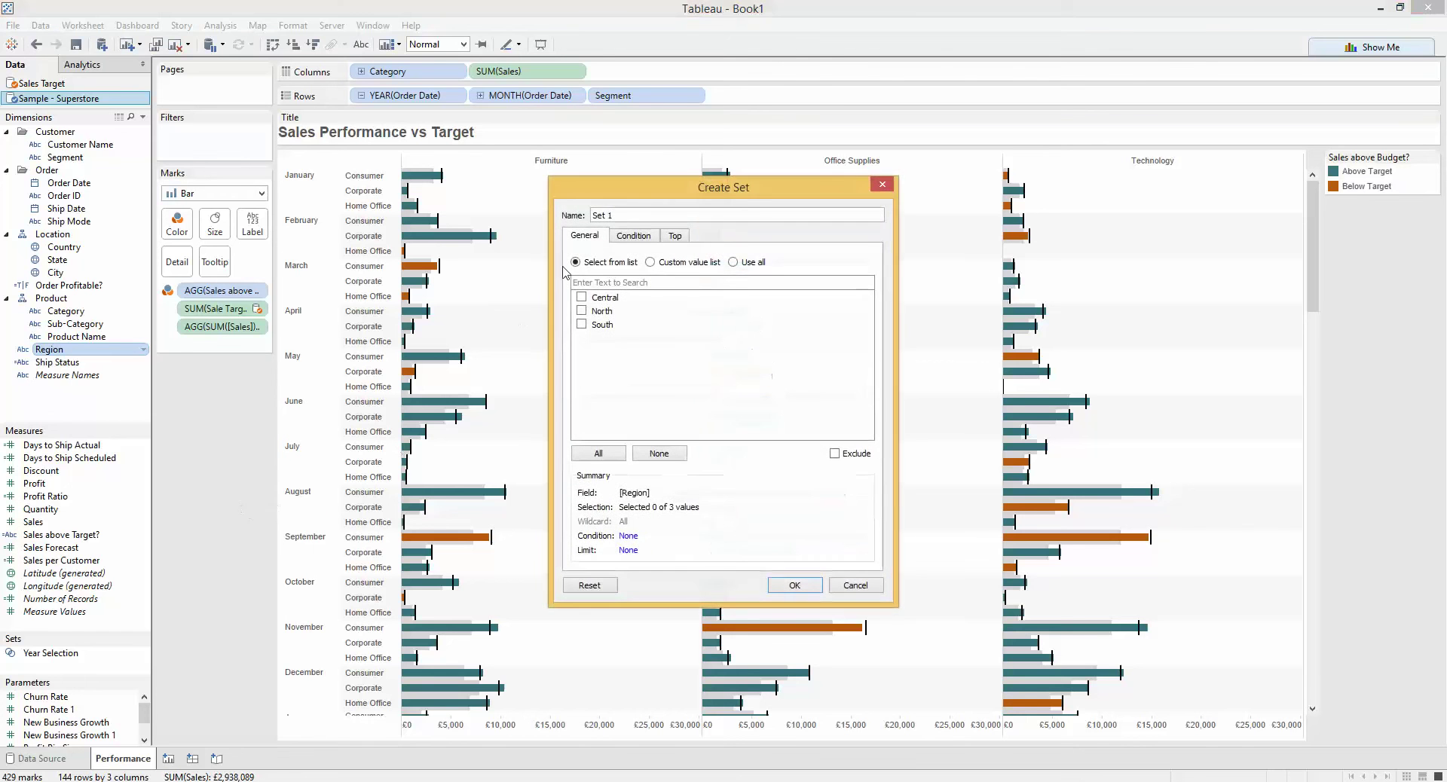
{"action": "type", "text": "Region Selector"}
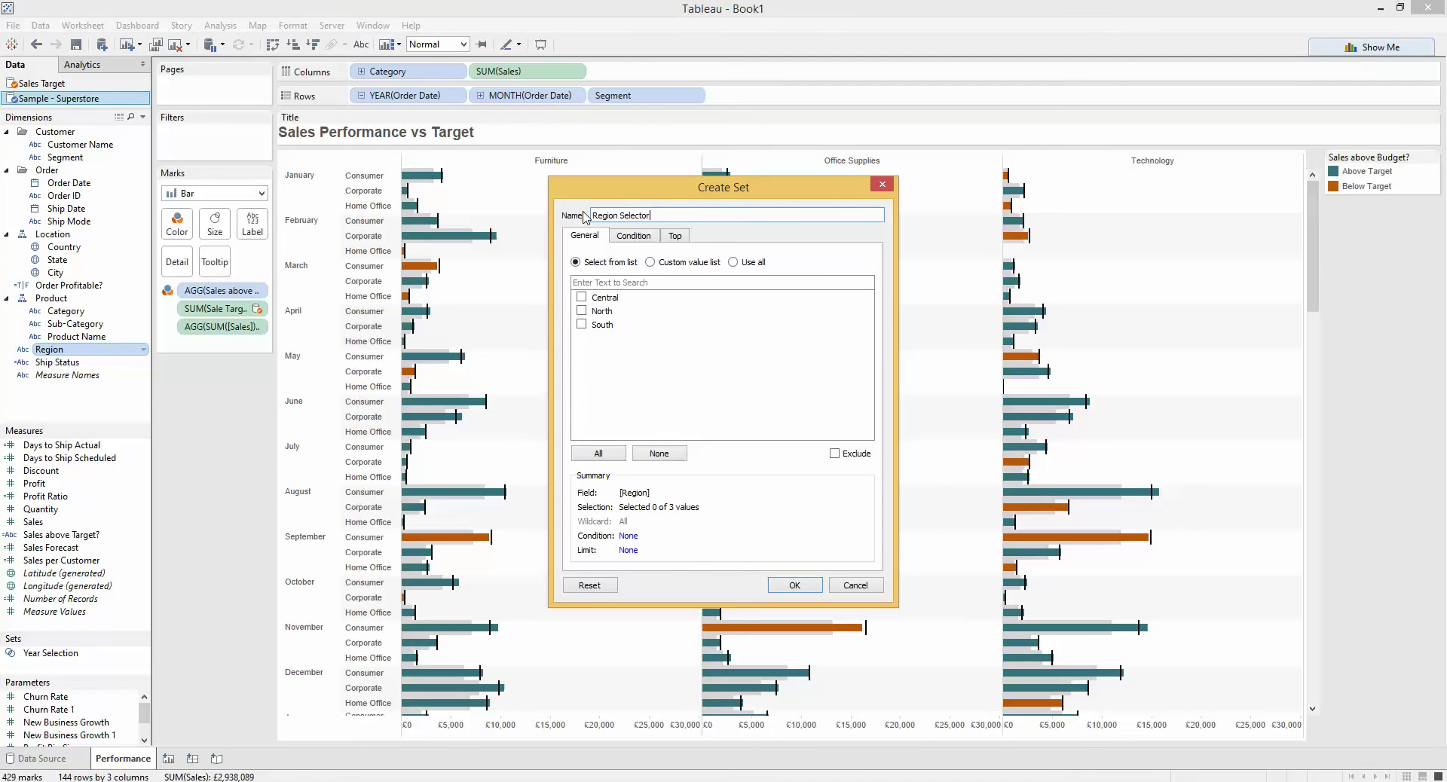
{"action": "left_click", "coordinate": [581, 297]}
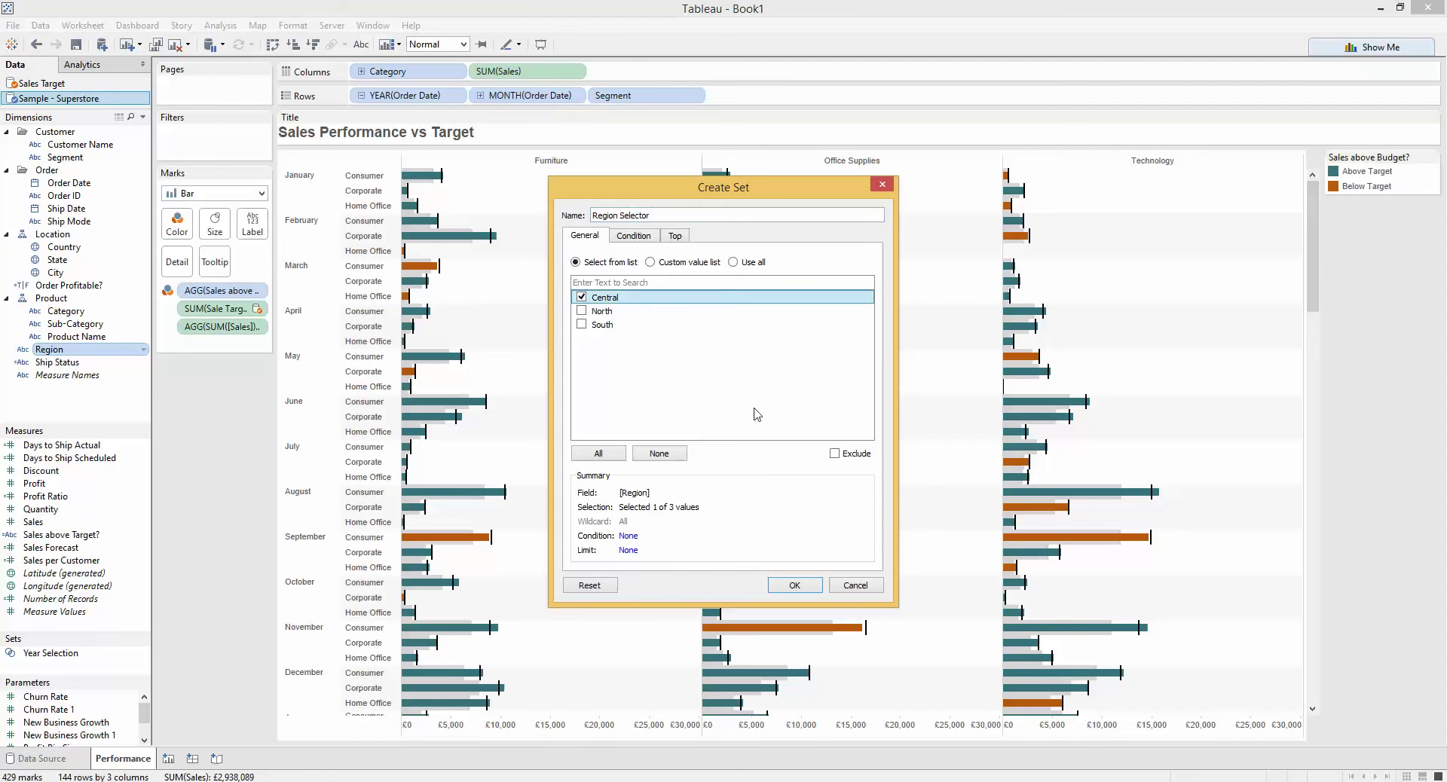
{"action": "left_click", "coordinate": [841, 455]}
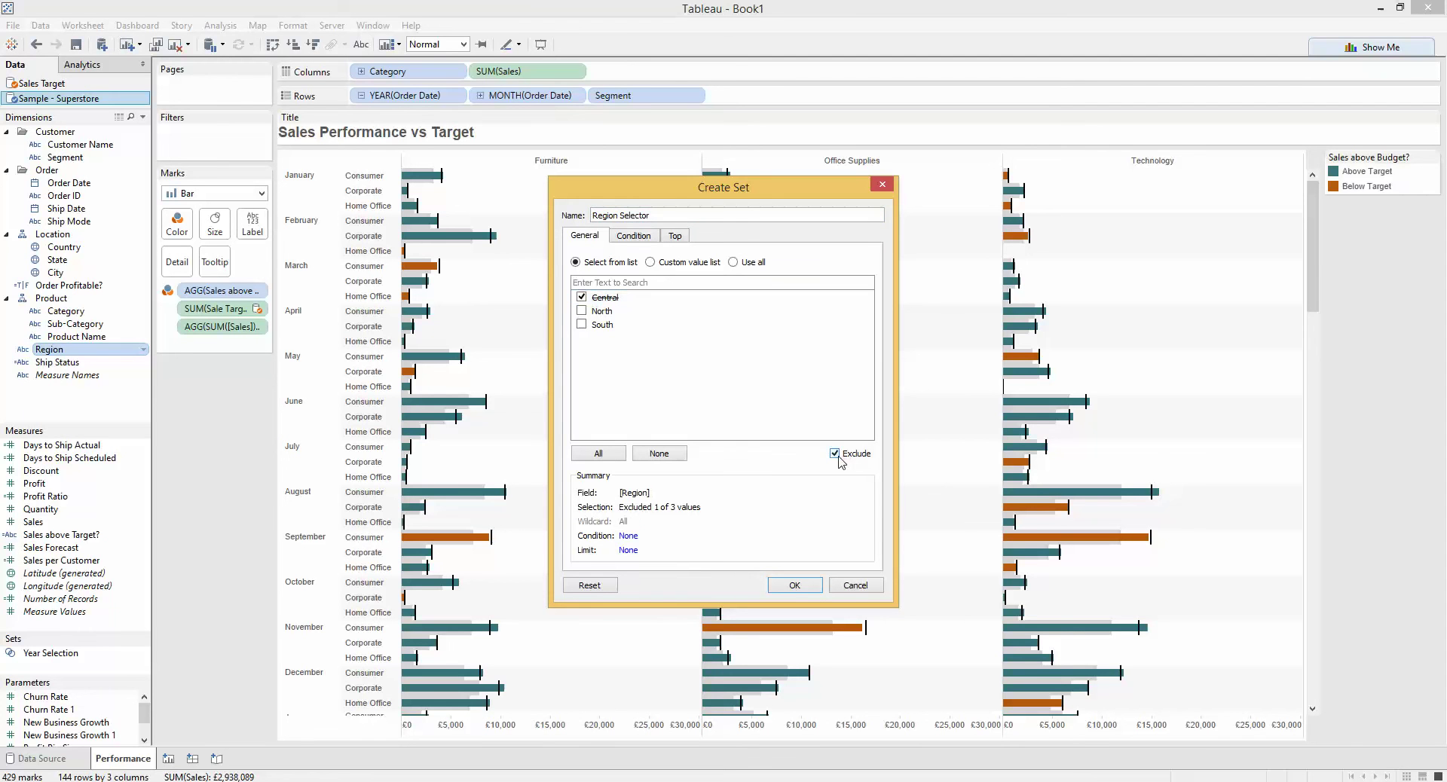
{"action": "left_click", "coordinate": [794, 586]}
Filter the chart by Region Selector and test its North and South quick-filter checkboxes
{"action": "mouse_move", "coordinate": [63, 654]}
{"action": "left_mouse_down"}
{"action": "mouse_move", "coordinate": [217, 486]}
{"action": "mouse_move", "coordinate": [226, 160]}
{"action": "left_mouse_up"}
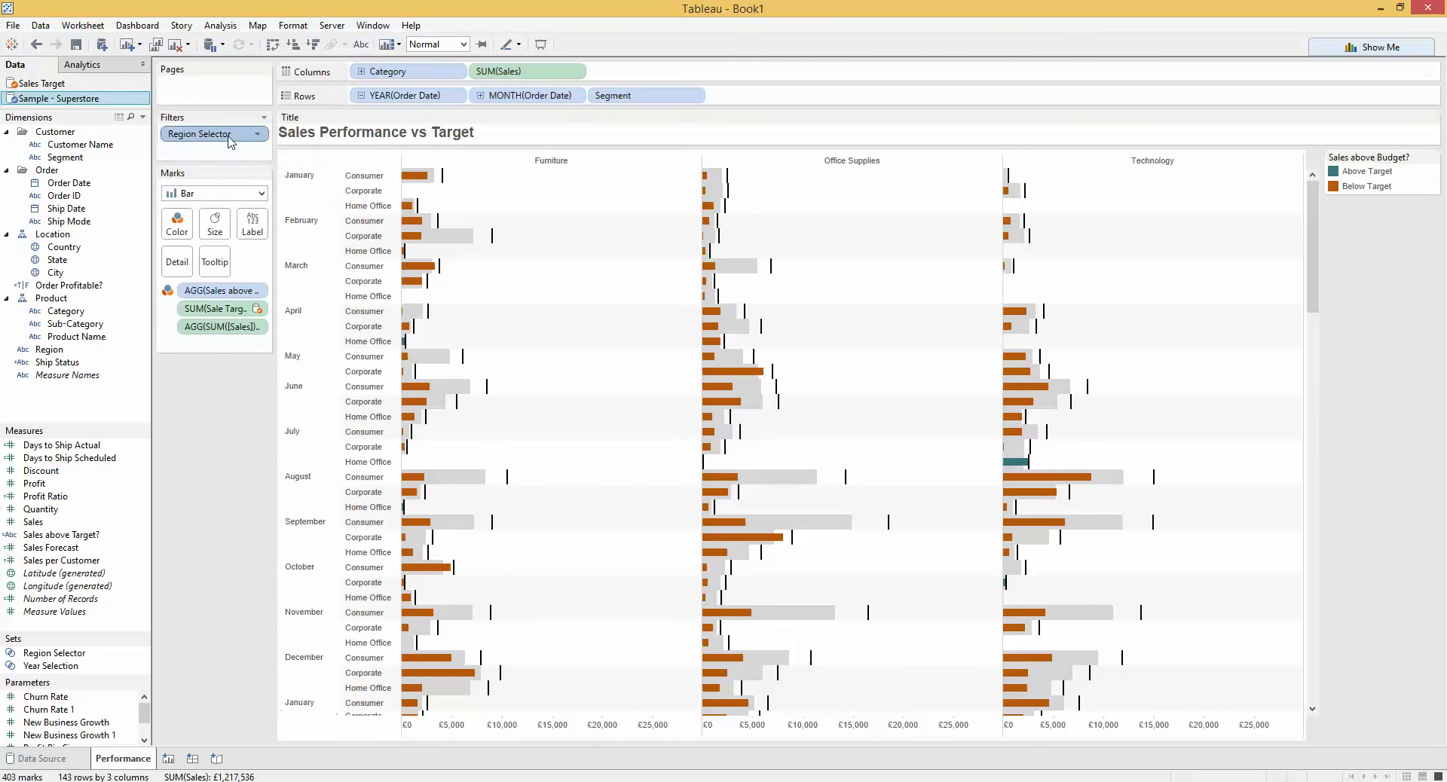
{"action": "right_click", "coordinate": [231, 142]}
{"action": "left_click", "coordinate": [253, 170]}
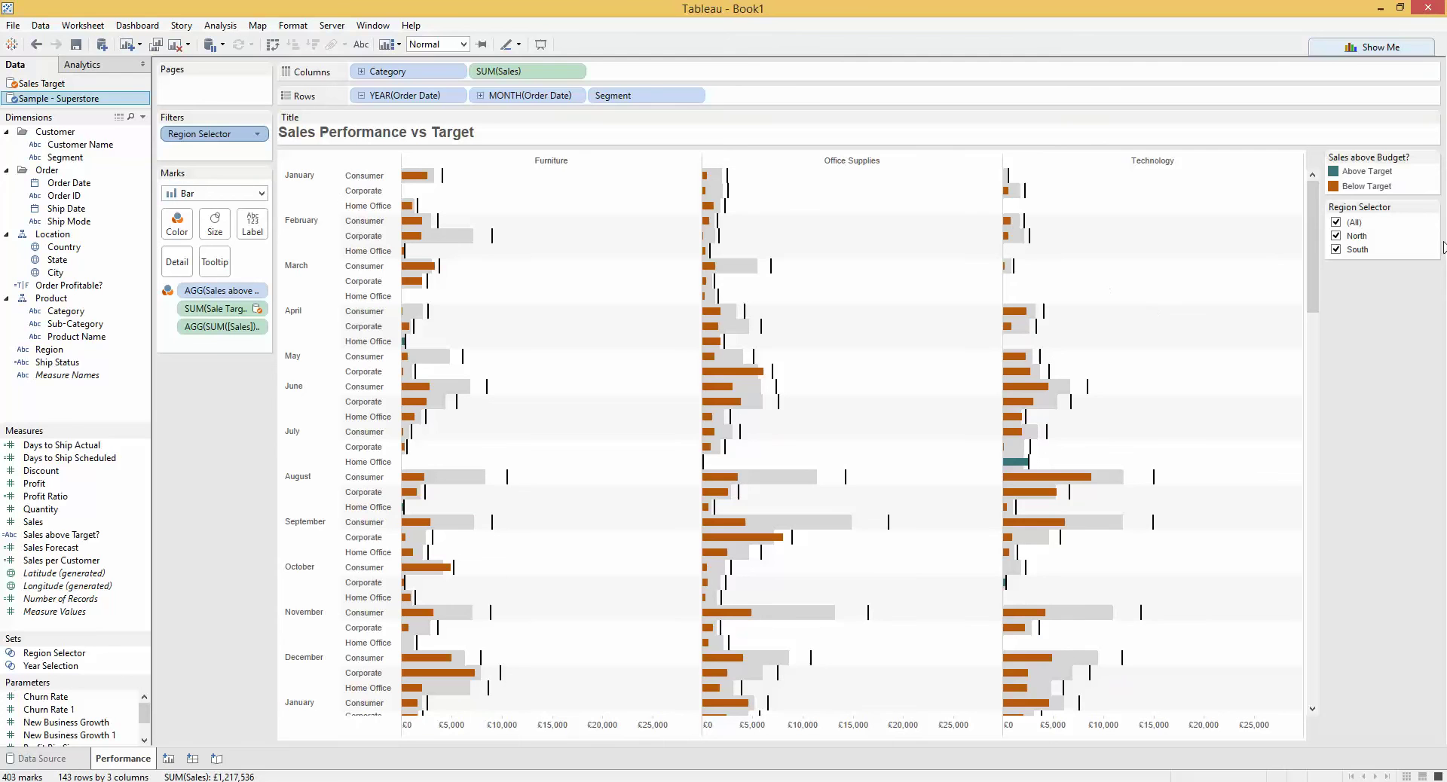
{"action": "left_click", "coordinate": [1336, 236]}
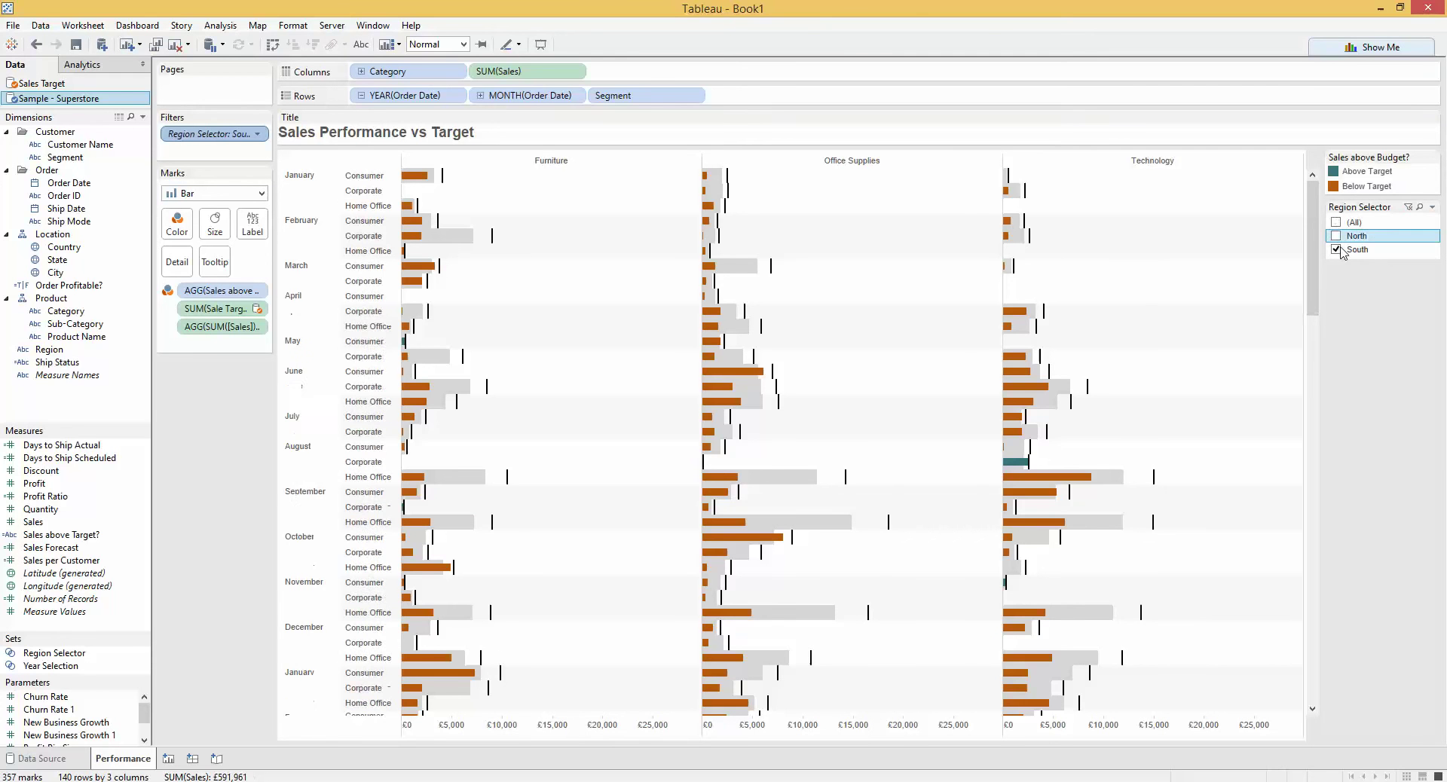
{"action": "left_click", "coordinate": [1336, 222]}
{"action": "left_click", "coordinate": [1337, 250]}
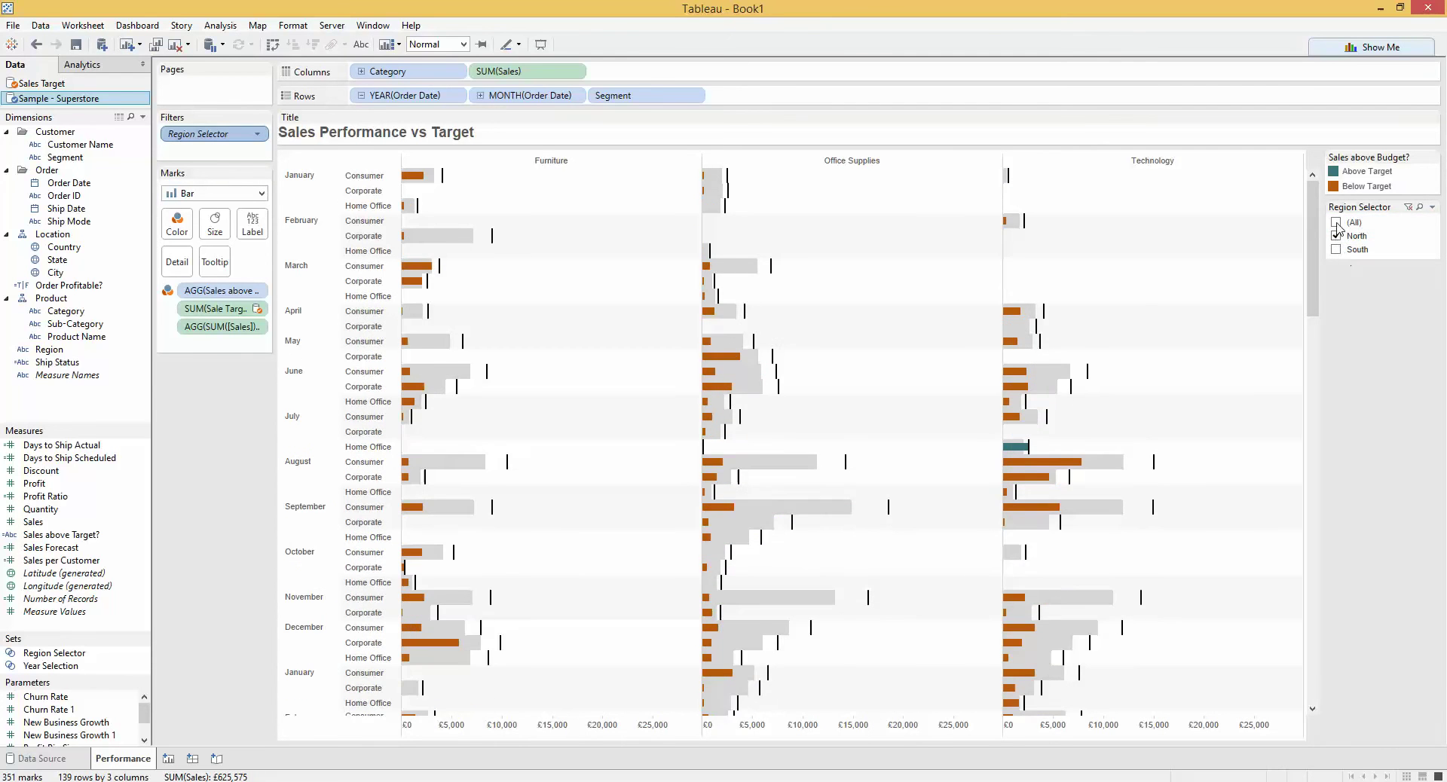
{"action": "left_click", "coordinate": [1337, 223]}
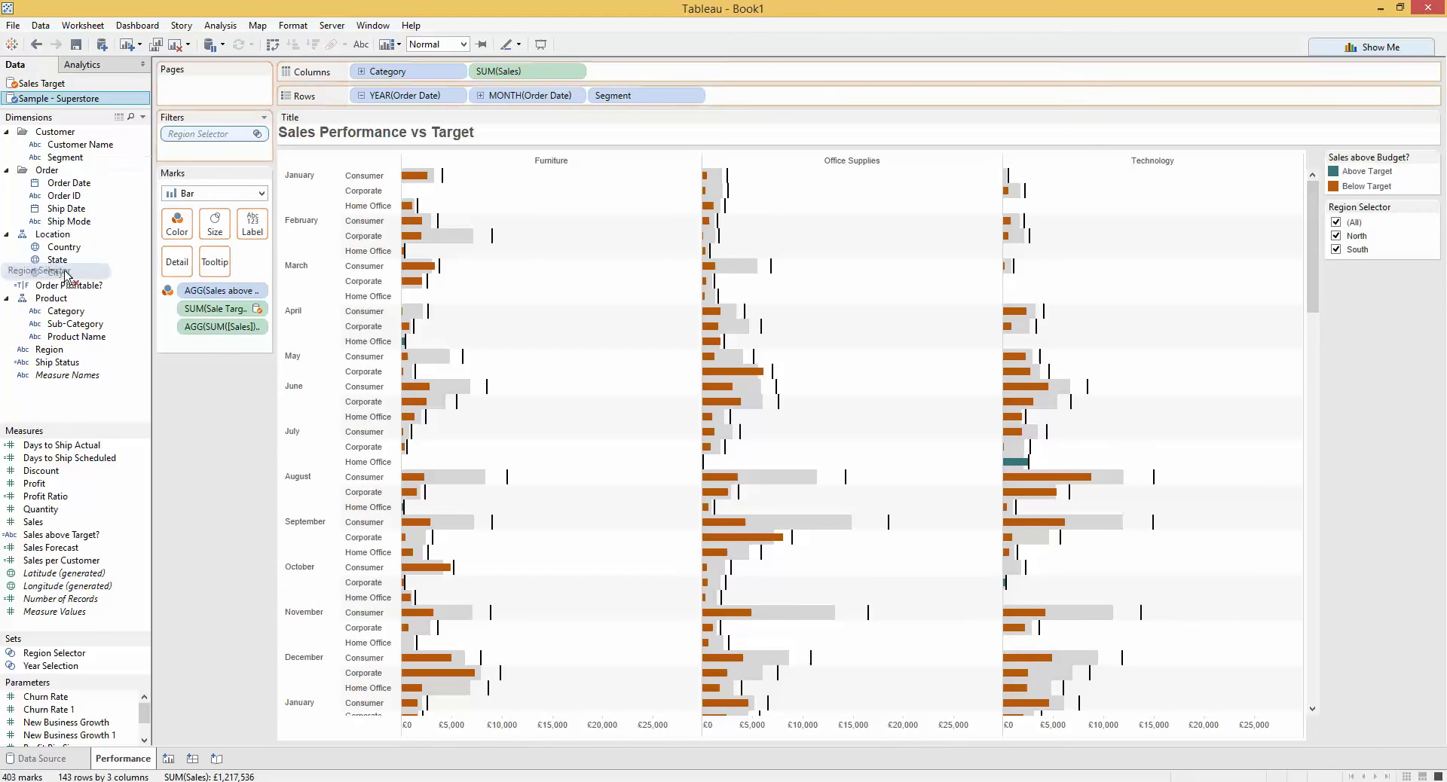
Swap the Region Selector filter for a Region filter keeping North and South, with its quick filter shown
{"action": "left_click_drag", "start_coordinate": [227, 139], "coordinate": [106, 279]}
{"action": "left_click_drag", "start_coordinate": [49, 350], "coordinate": [205, 142]}
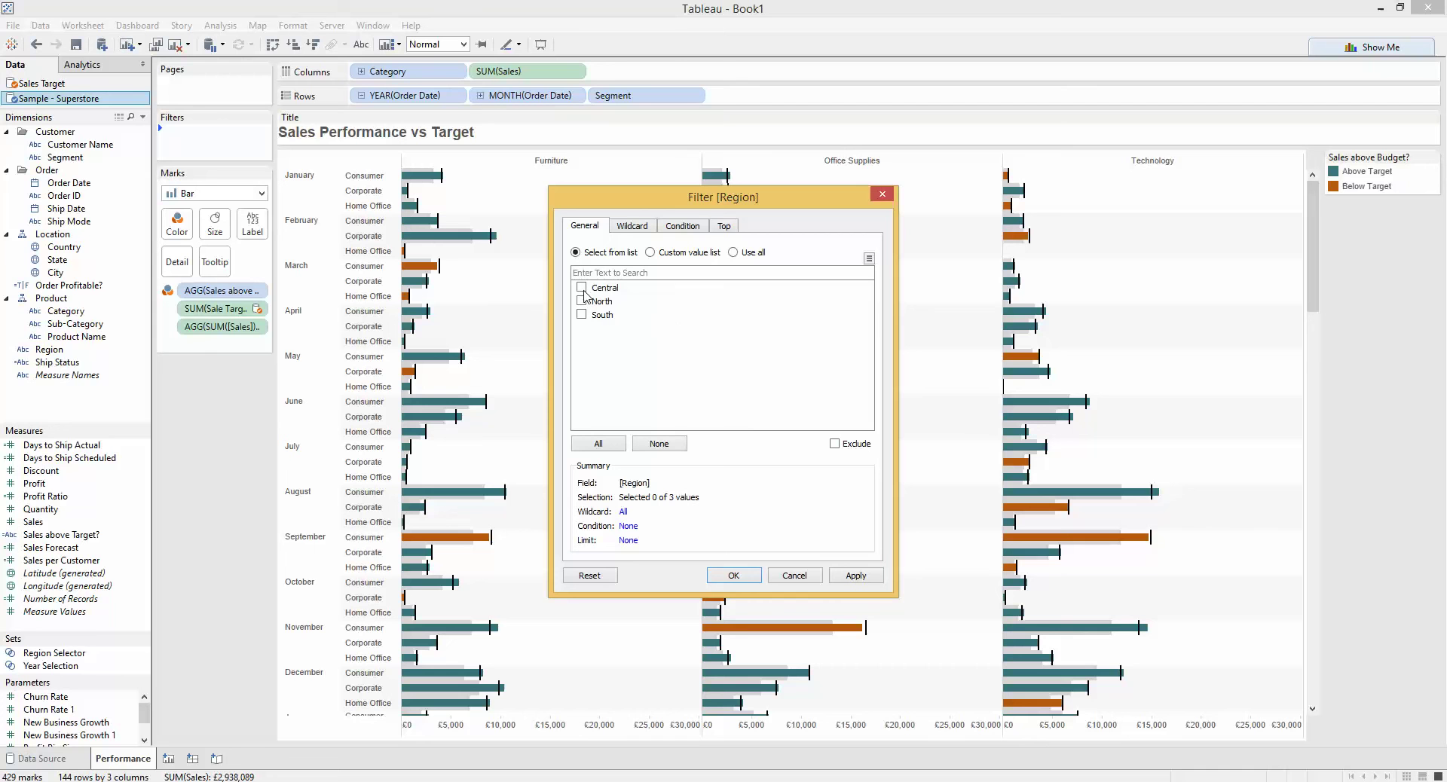
{"action": "left_click", "coordinate": [582, 300]}
{"action": "left_click", "coordinate": [750, 574]}
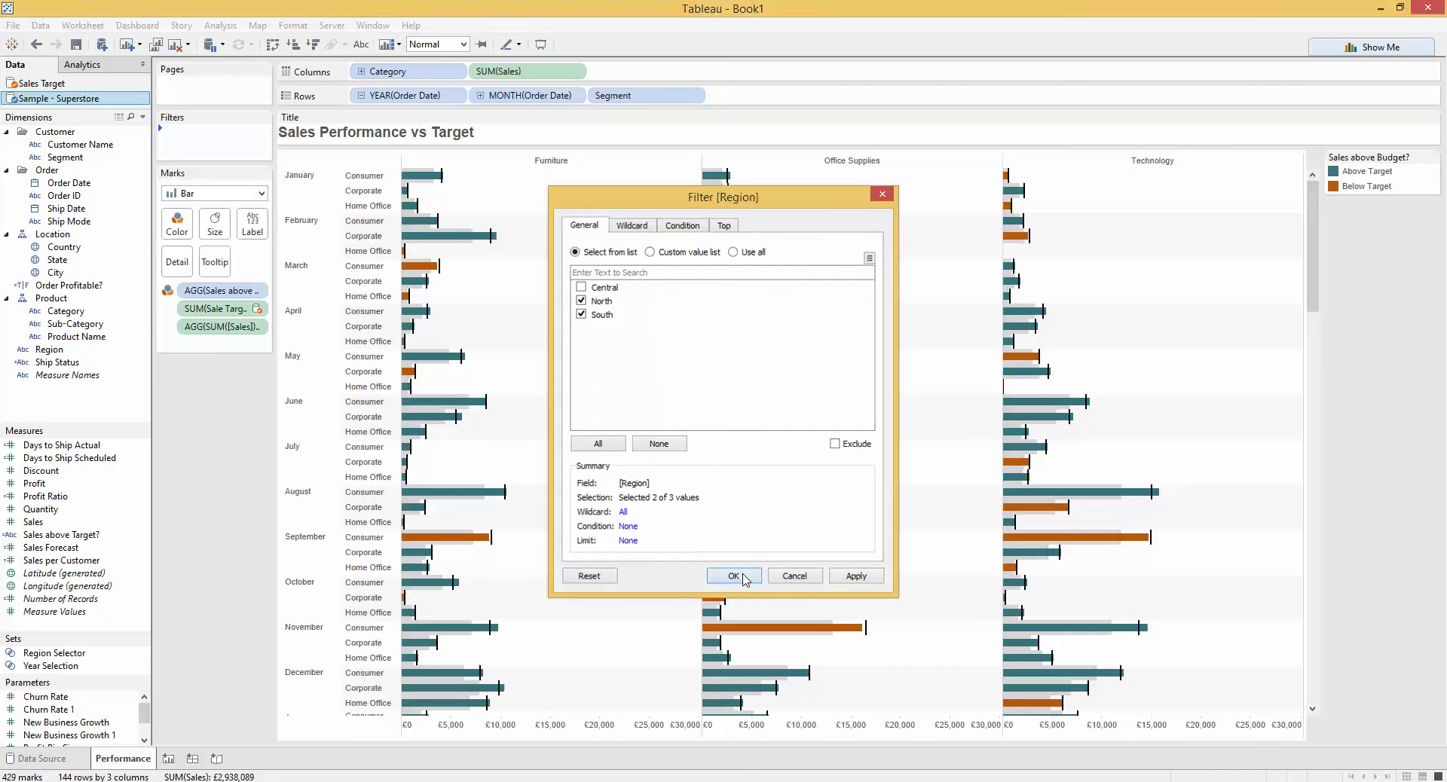
{"action": "right_click", "coordinate": [187, 140]}
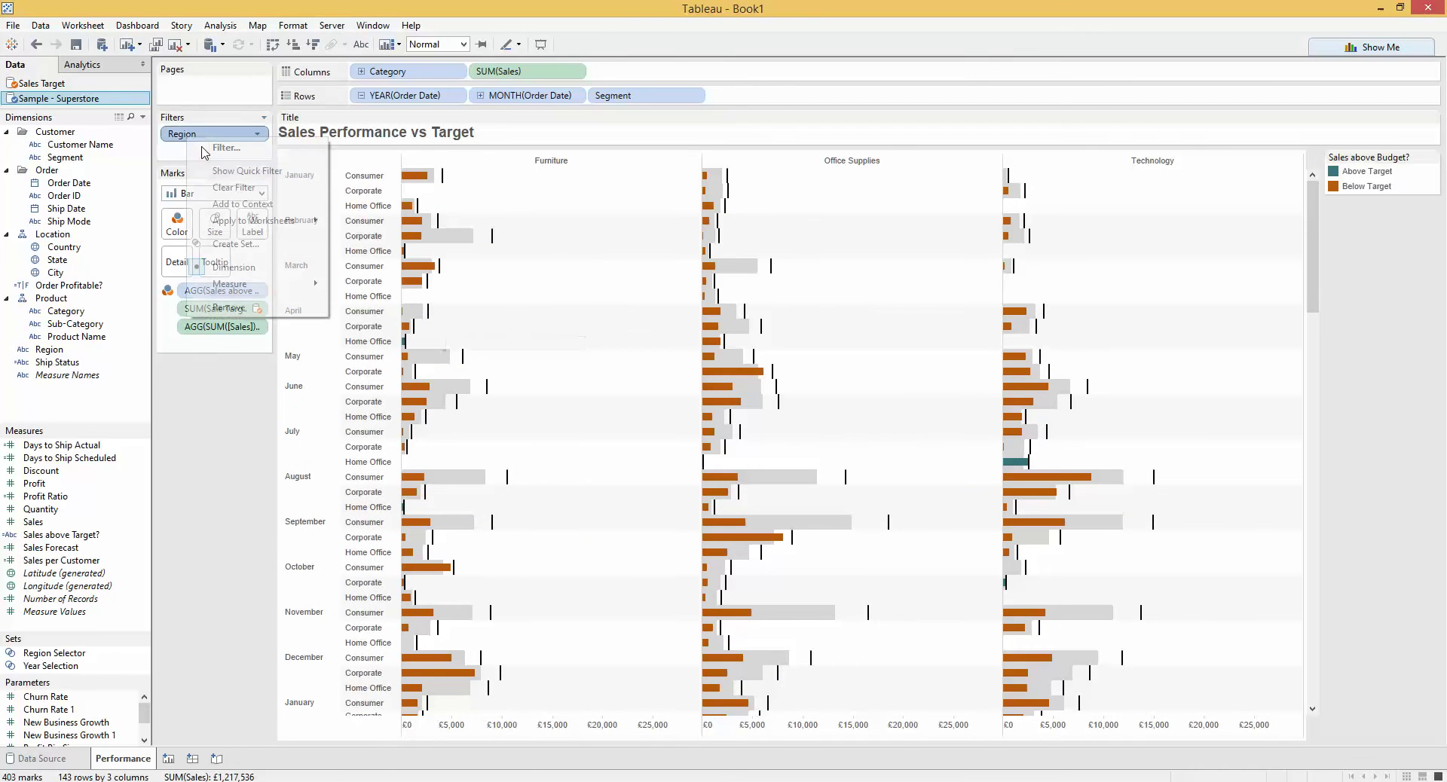
{"action": "left_click", "coordinate": [241, 171]}
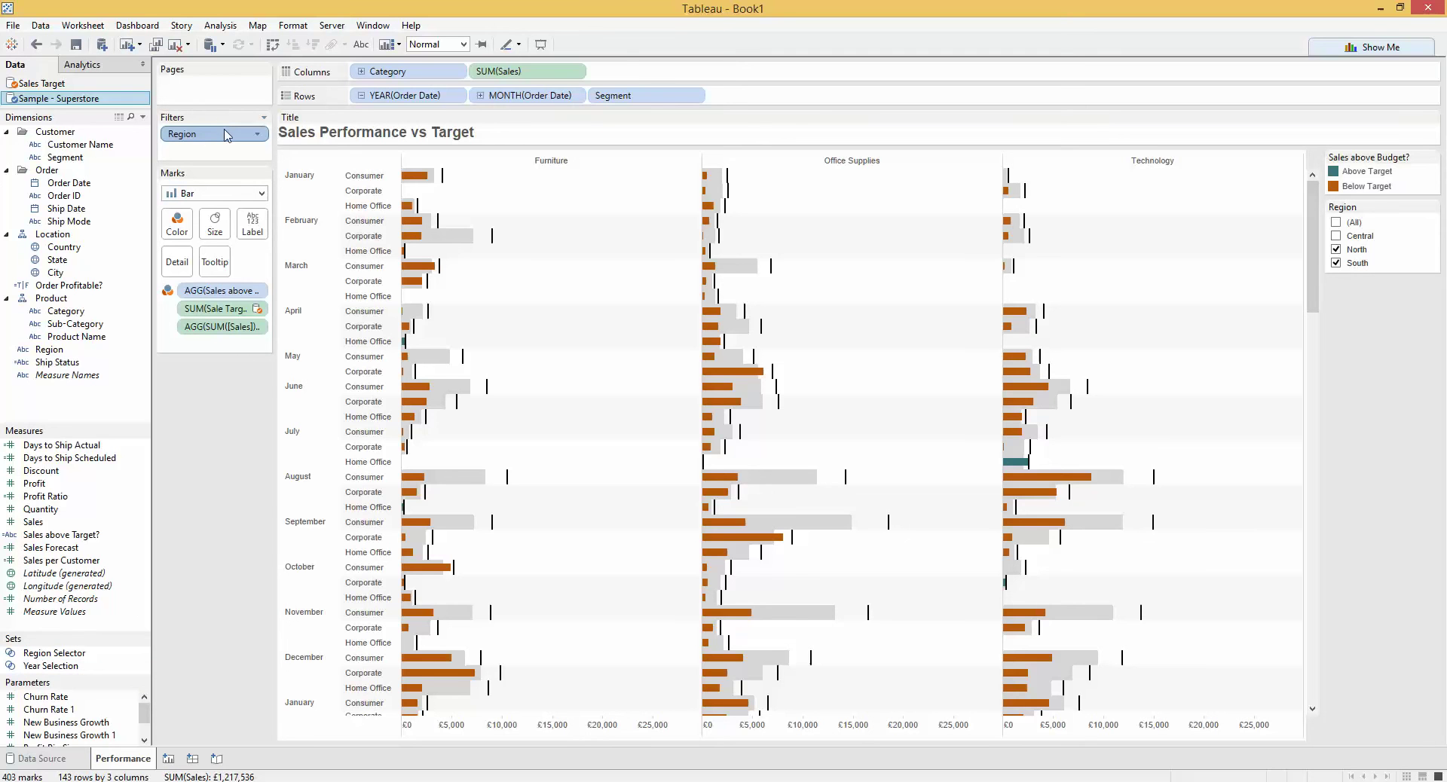
Drag the Region filter off the Filters shelf
{"action": "mouse_move", "coordinate": [220, 134]}
{"action": "left_mouse_down"}
{"action": "mouse_move", "coordinate": [136, 137]}
{"action": "mouse_move", "coordinate": [83, 200]}
{"action": "left_mouse_up"}
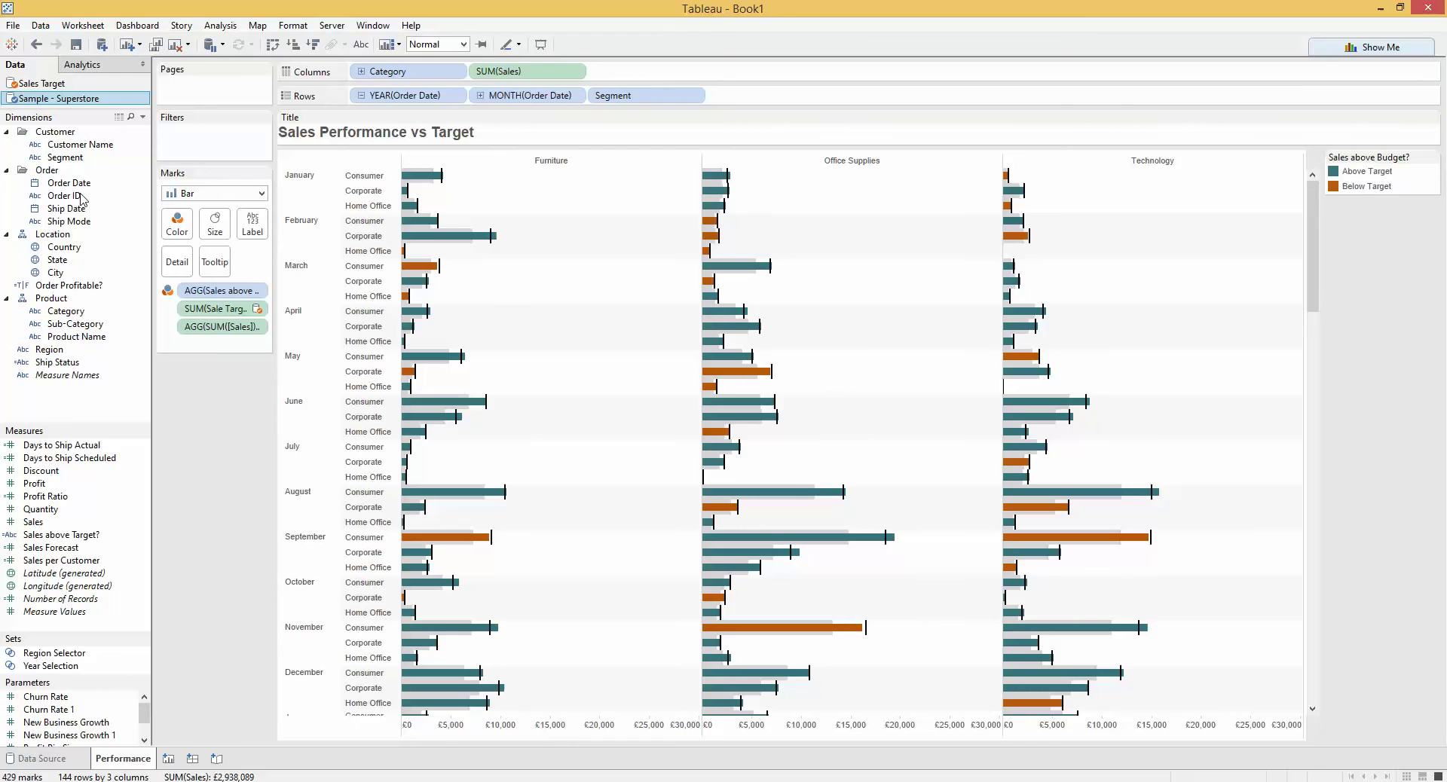